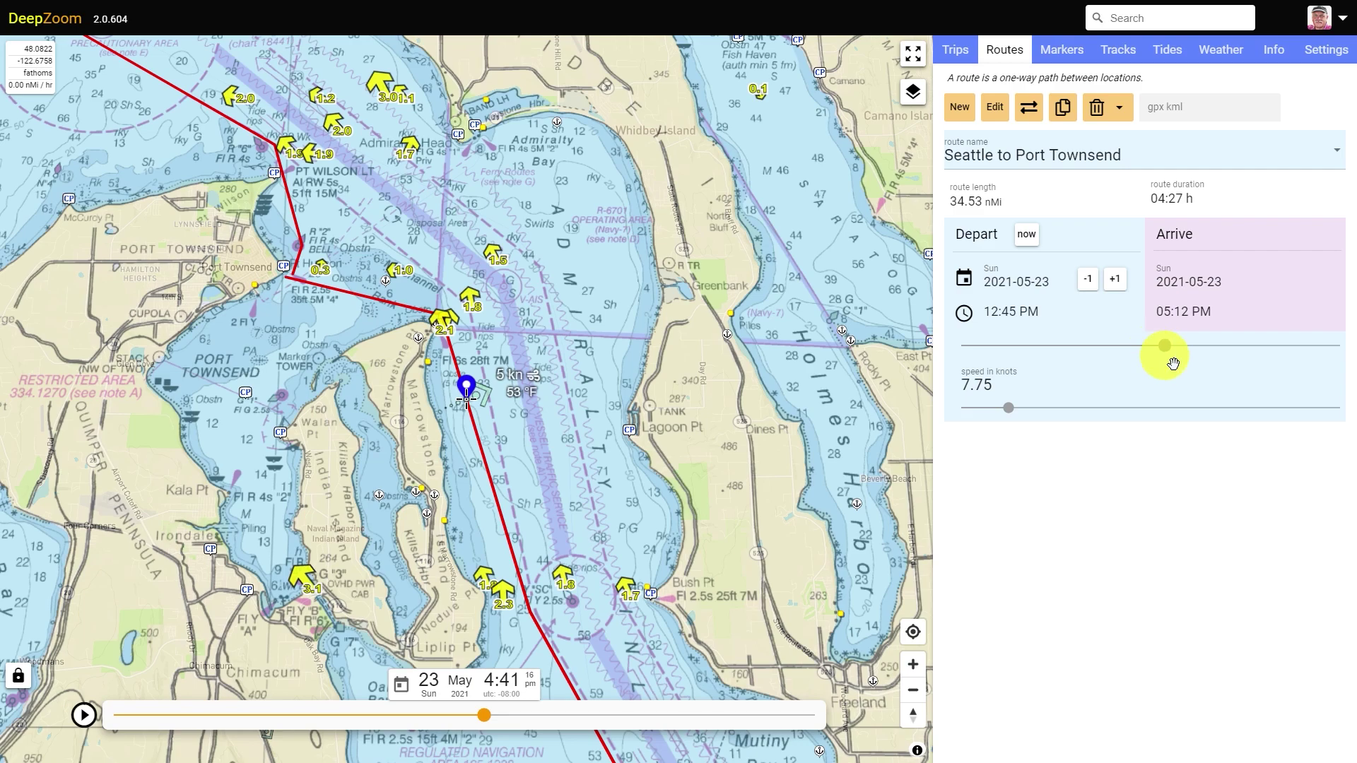
- Play the Sail to Victoria animation until the marker passes West Point at 10:00 am, 9 June
{"action": "left_click", "coordinate": [83, 716]}
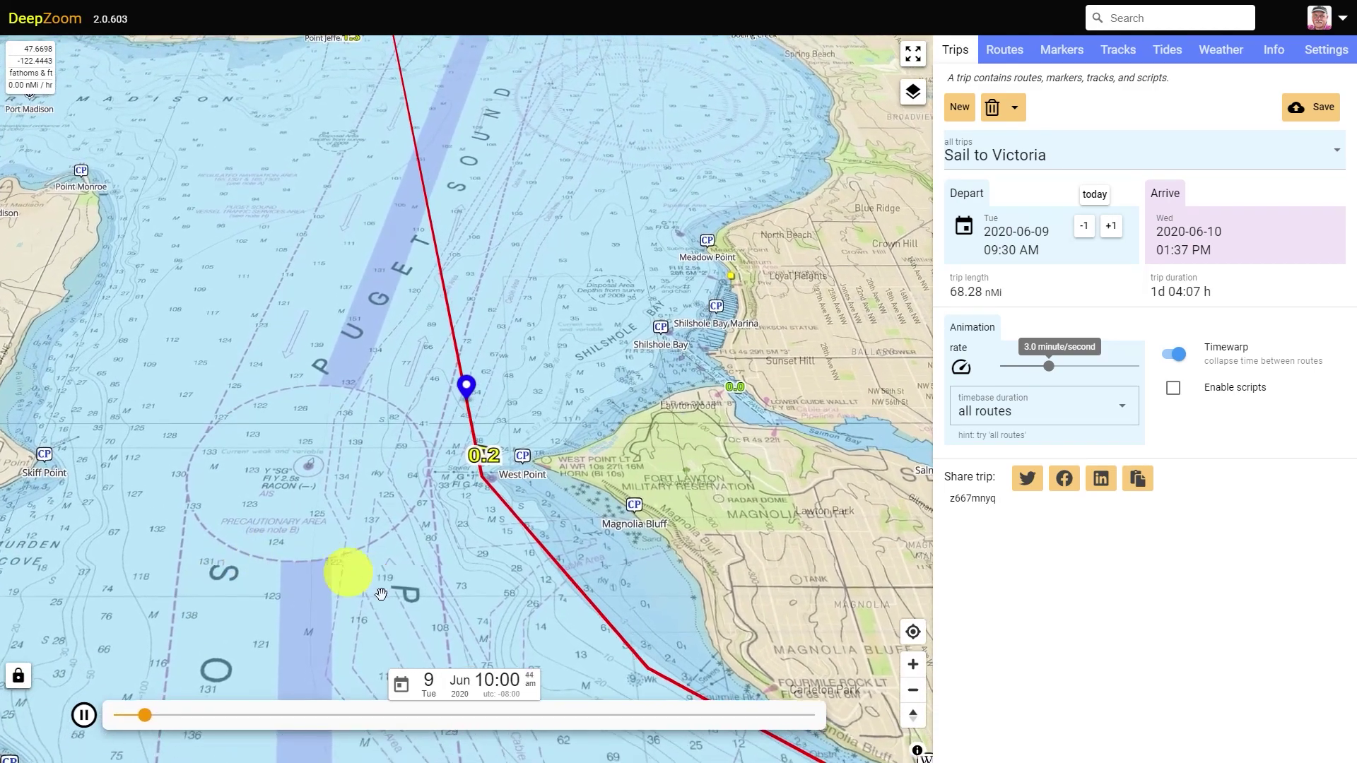
{"action": "left_click", "coordinate": [437, 689]}
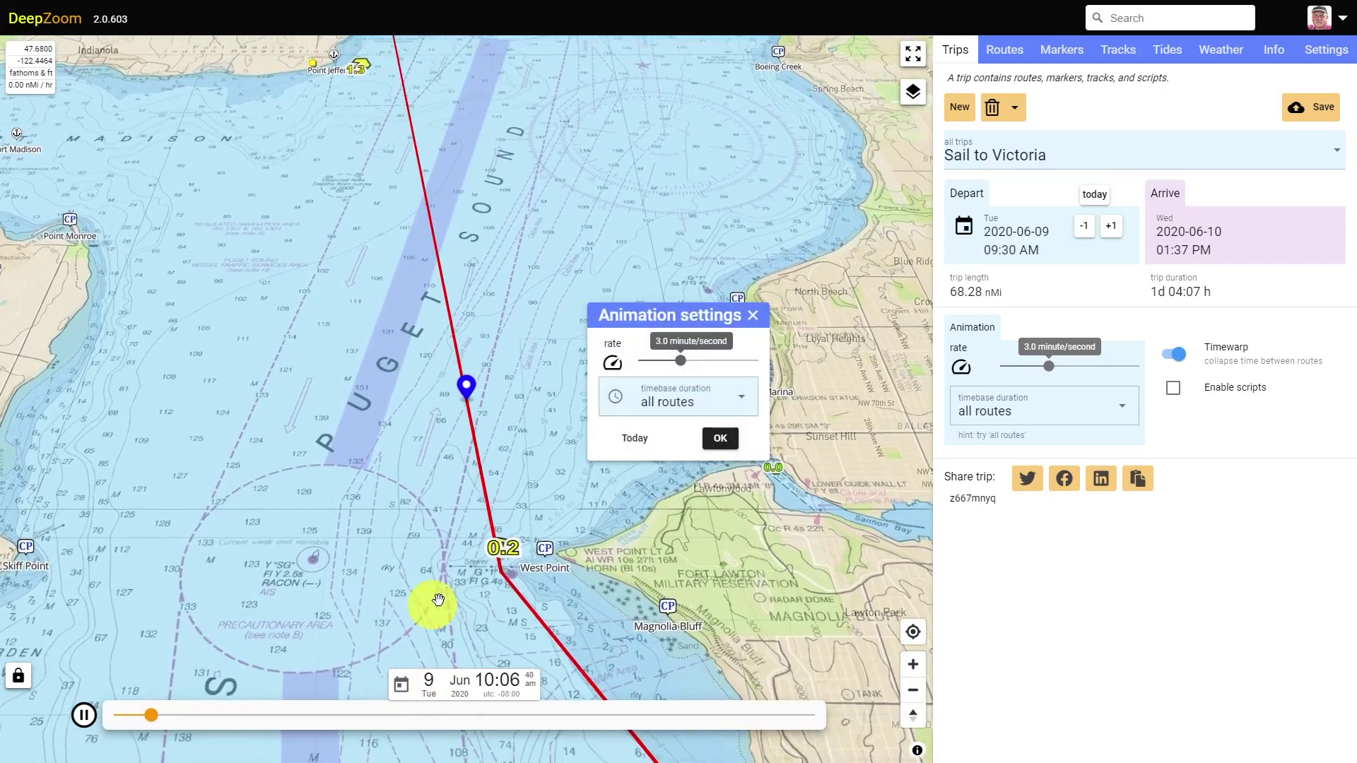
{"action": "left_click", "coordinate": [729, 416]}
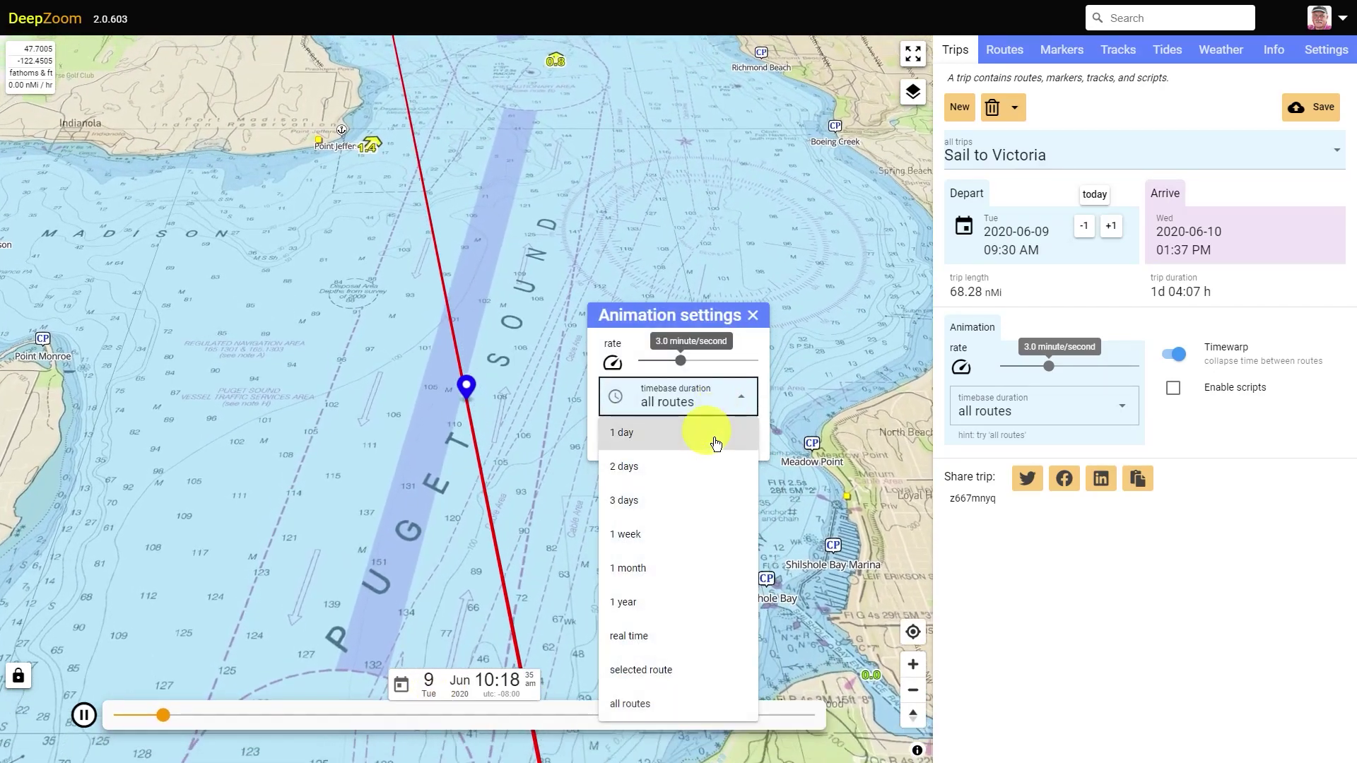
{"action": "left_click", "coordinate": [716, 443]}
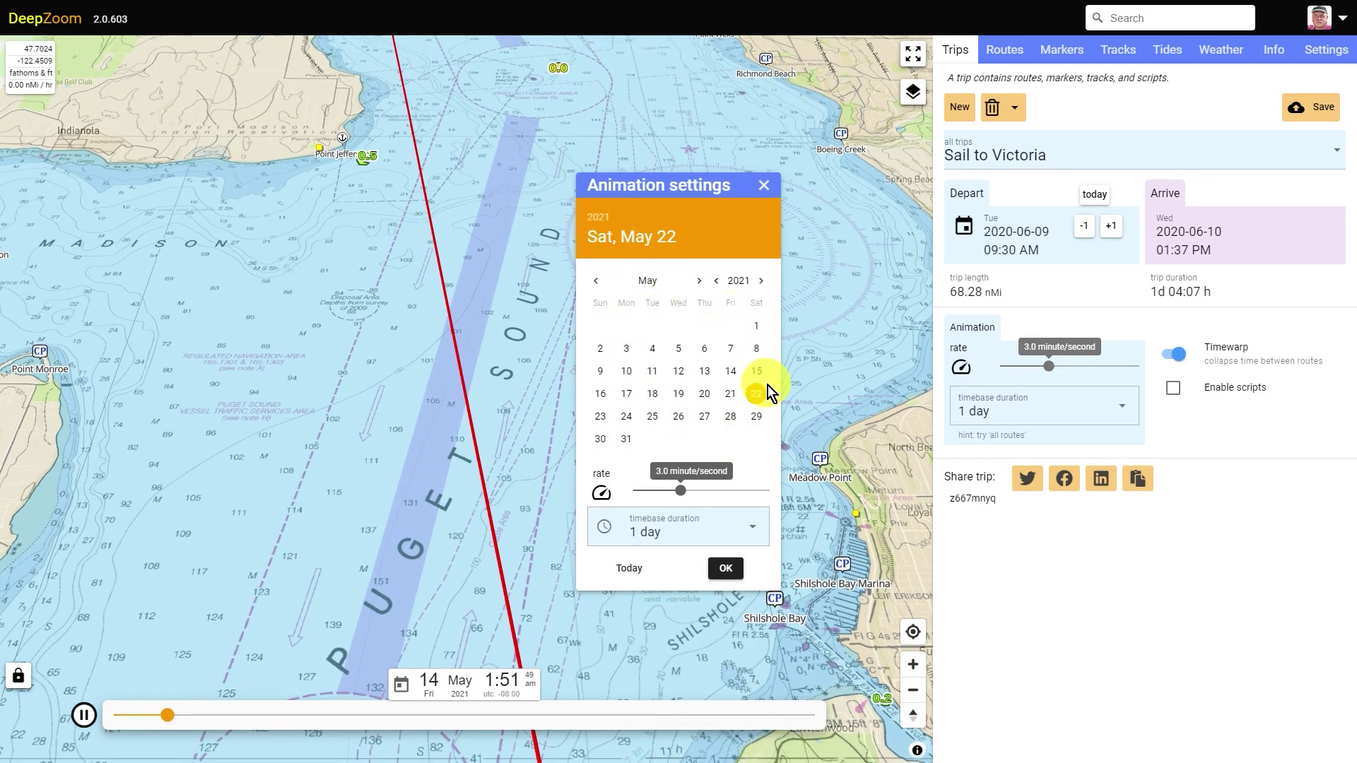
{"action": "left_click", "coordinate": [728, 575]}
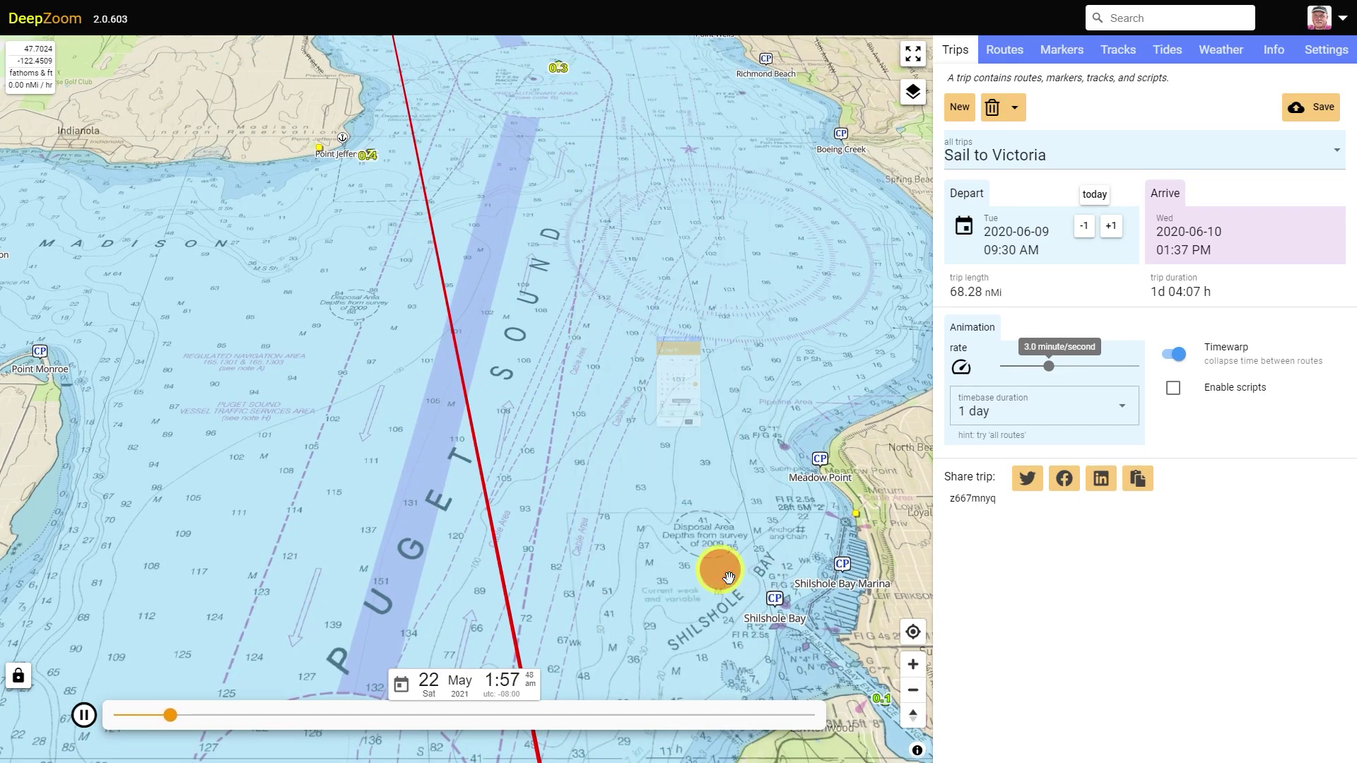
{"action": "left_click", "coordinate": [494, 702]}
{"action": "left_click", "coordinate": [700, 532]}
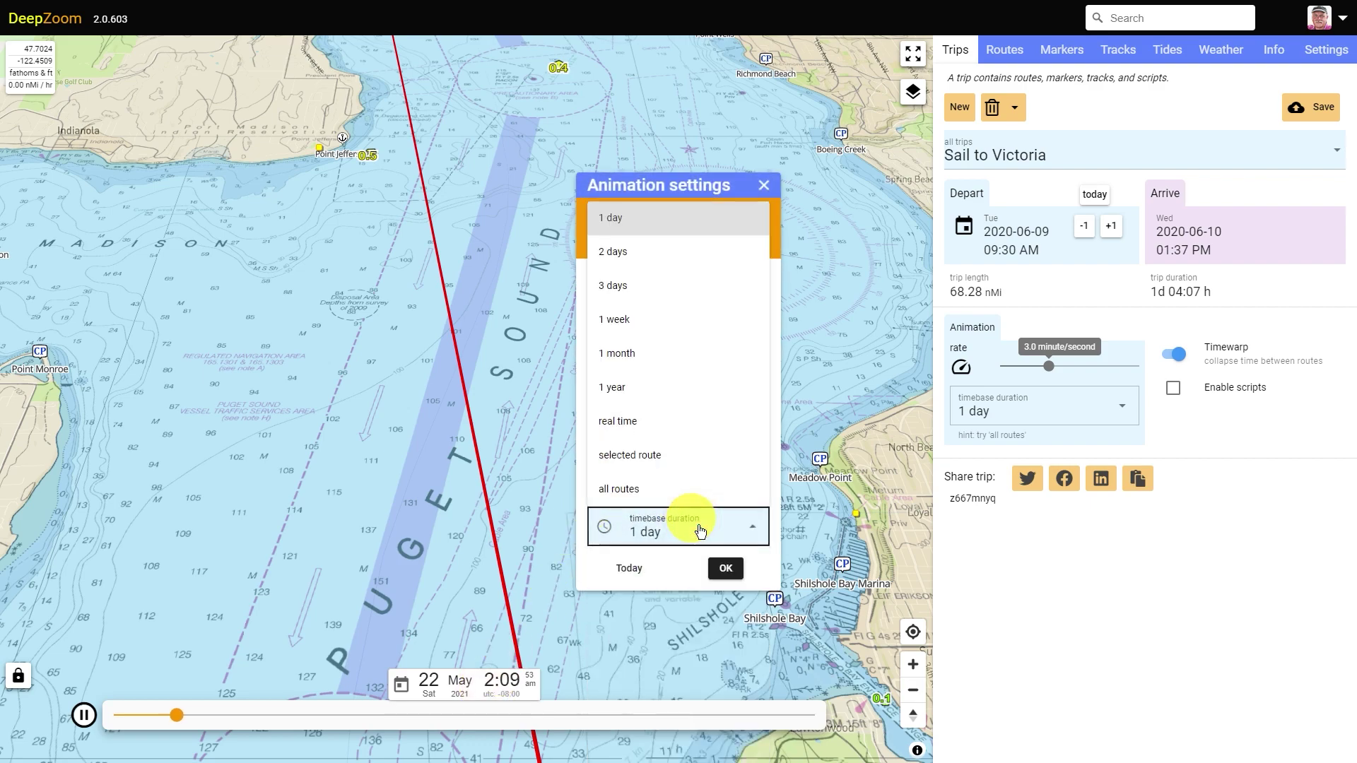
{"action": "left_click", "coordinate": [636, 489]}
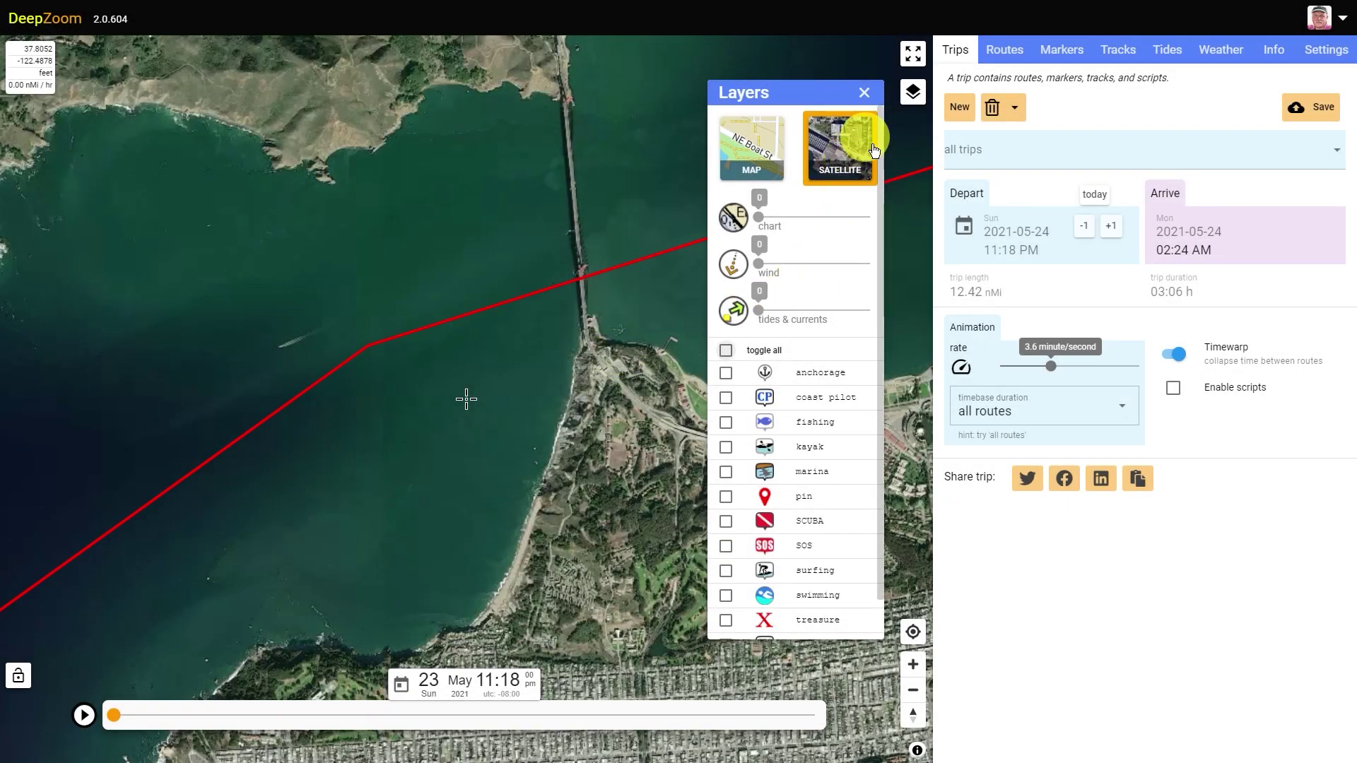
- Switch to the street map, fade in the nautical chart, and turn wind and tidal currents to full
{"action": "left_click", "coordinate": [764, 161]}
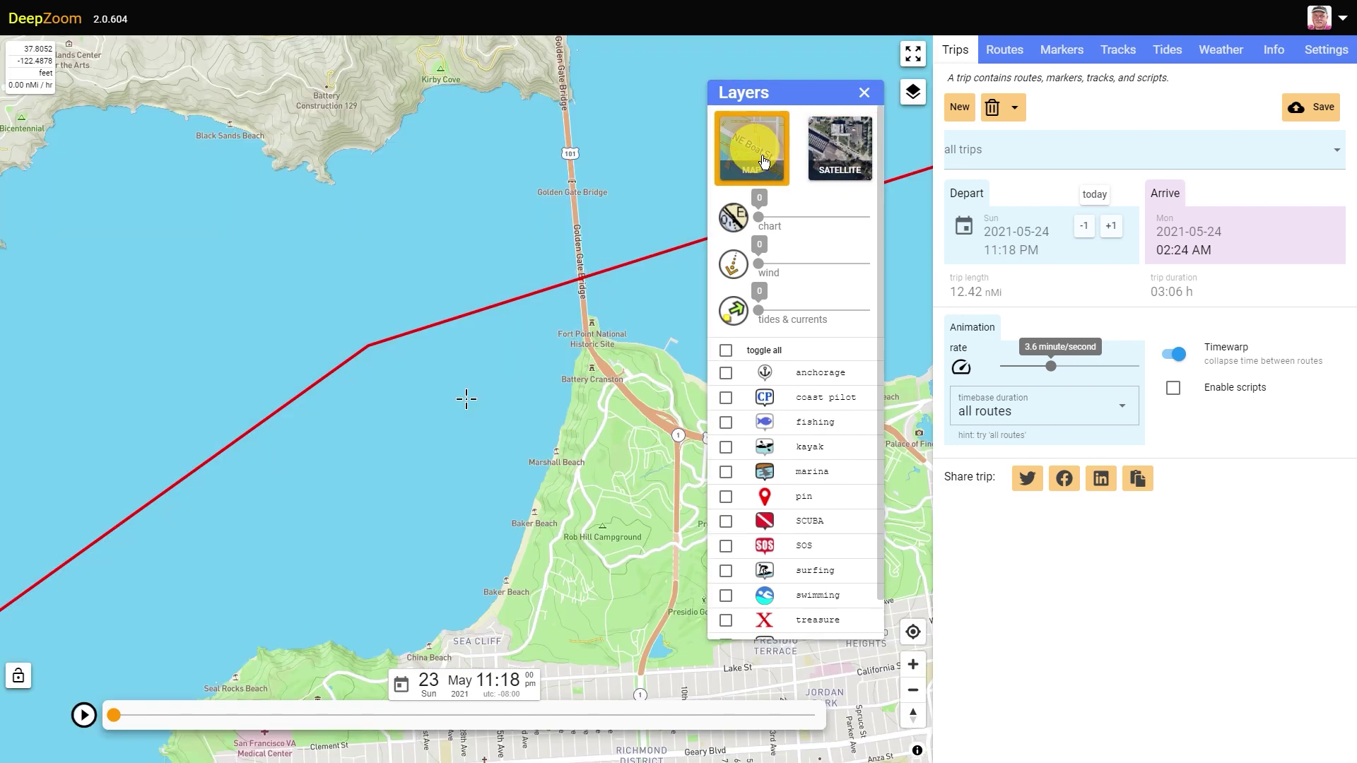
{"action": "left_click_drag", "start_coordinate": [765, 228], "coordinate": [823, 221]}
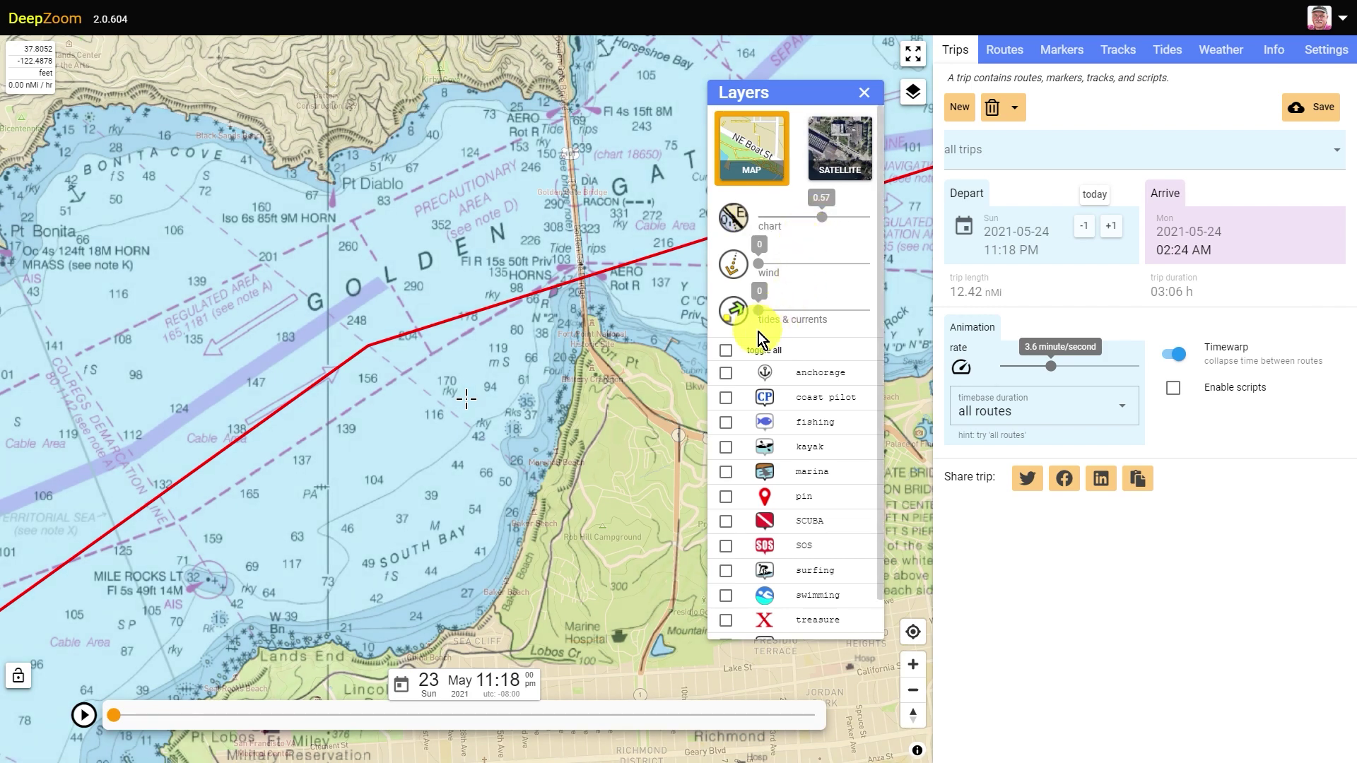
{"action": "left_click_drag", "start_coordinate": [763, 268], "coordinate": [930, 276]}
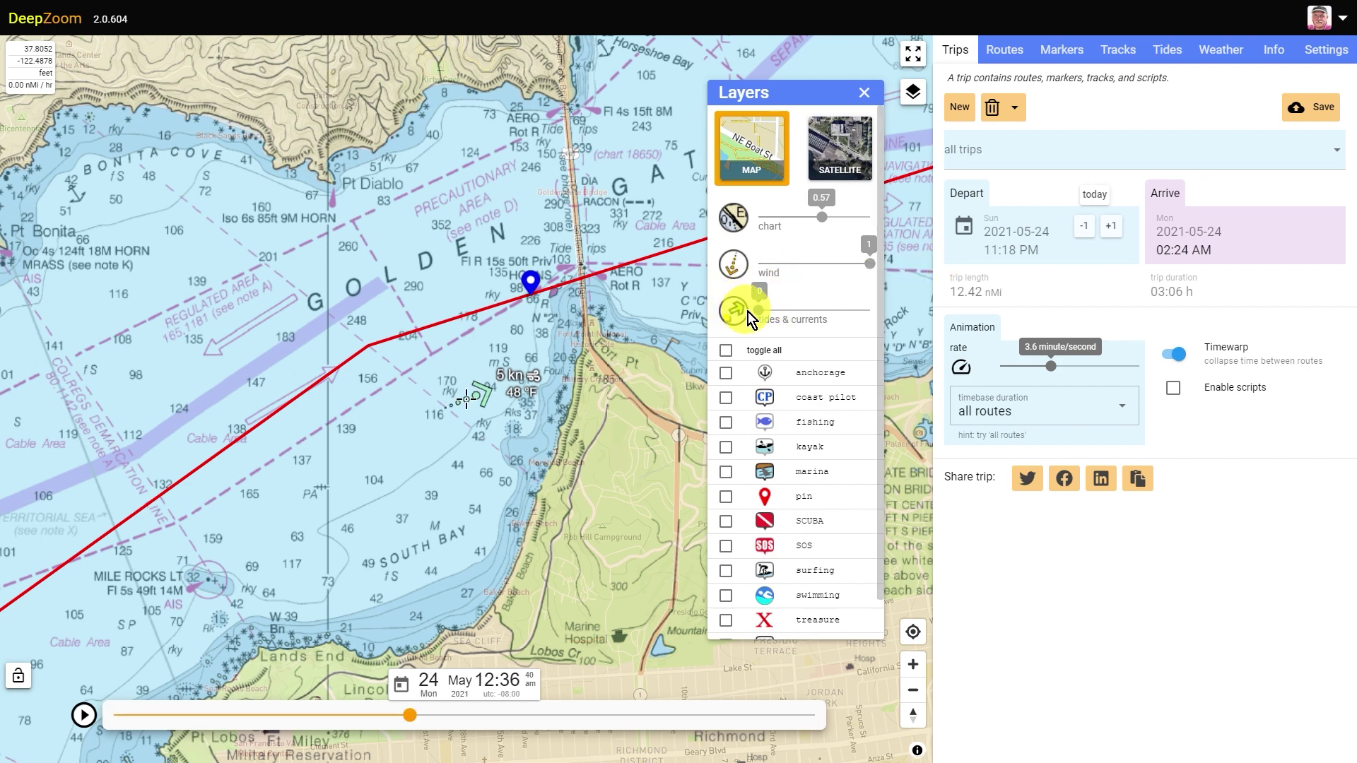
{"action": "left_click_drag", "start_coordinate": [769, 316], "coordinate": [907, 325]}
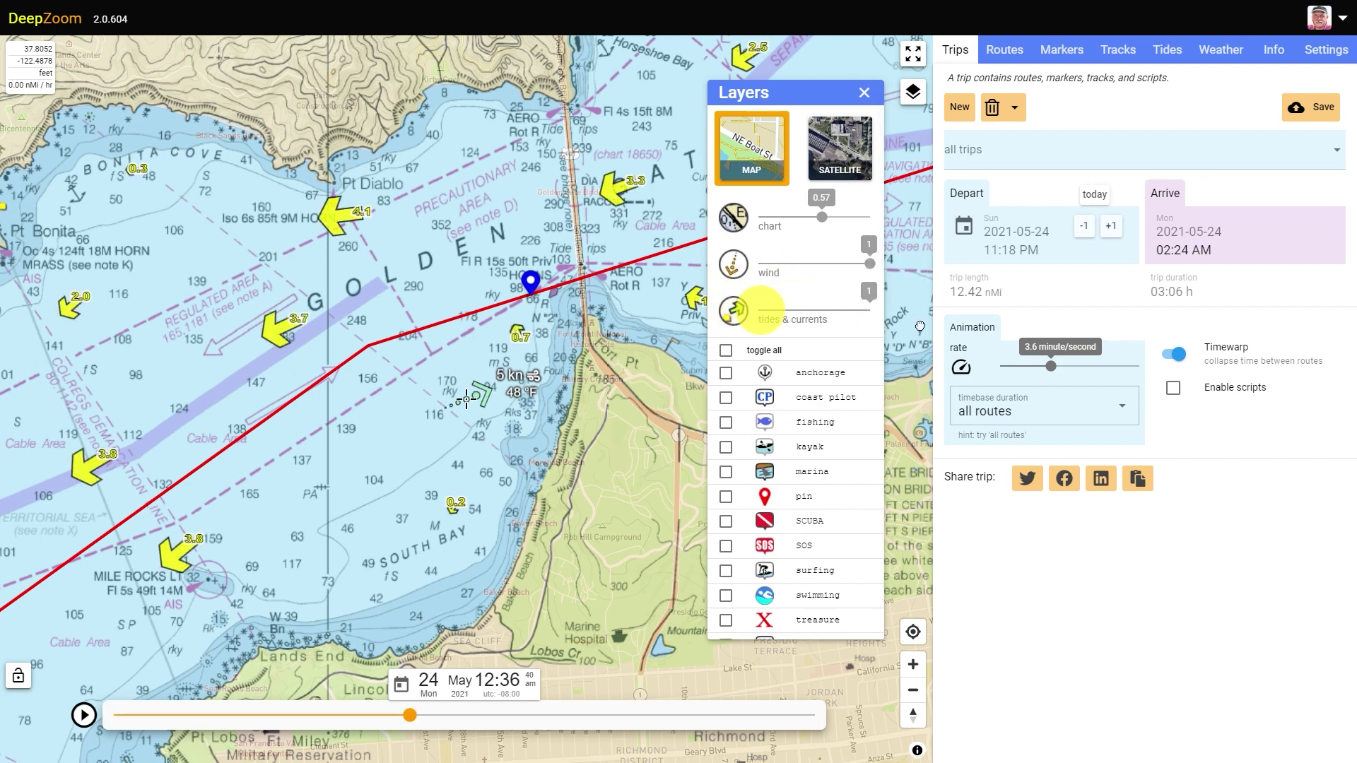
{"action": "left_click_drag", "start_coordinate": [407, 716], "coordinate": [382, 743]}
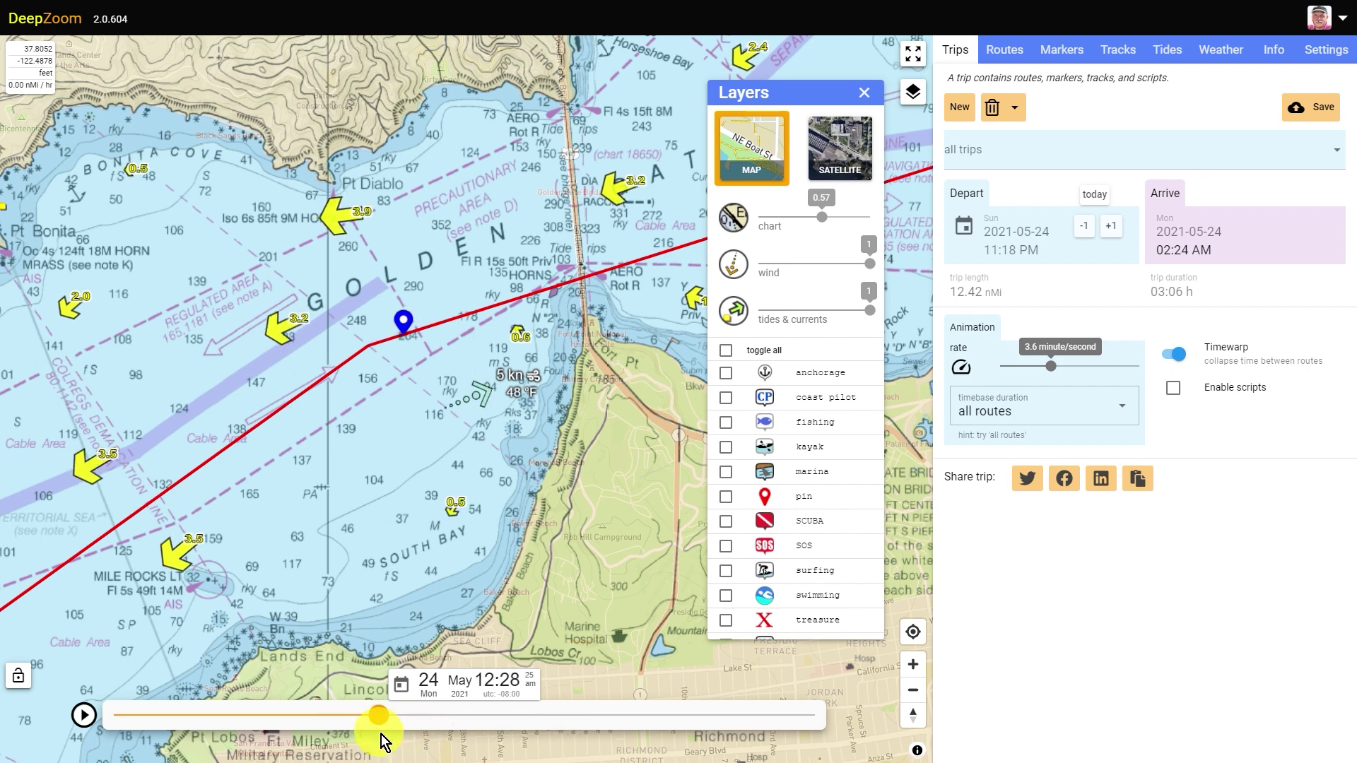
- Show all marker types and read the Golden Gate Bridge and Bridge Round House marker details
{"action": "left_click", "coordinate": [726, 350]}
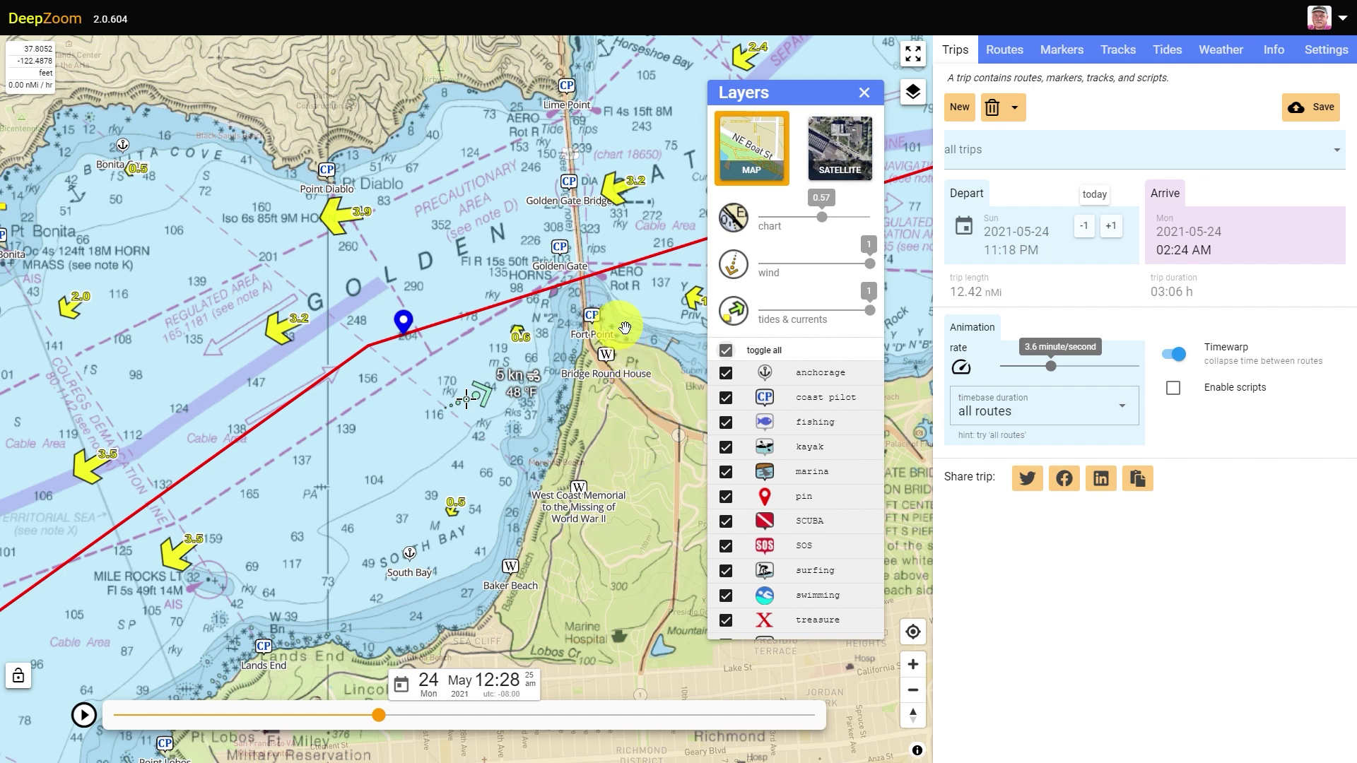
{"action": "left_click", "coordinate": [580, 189]}
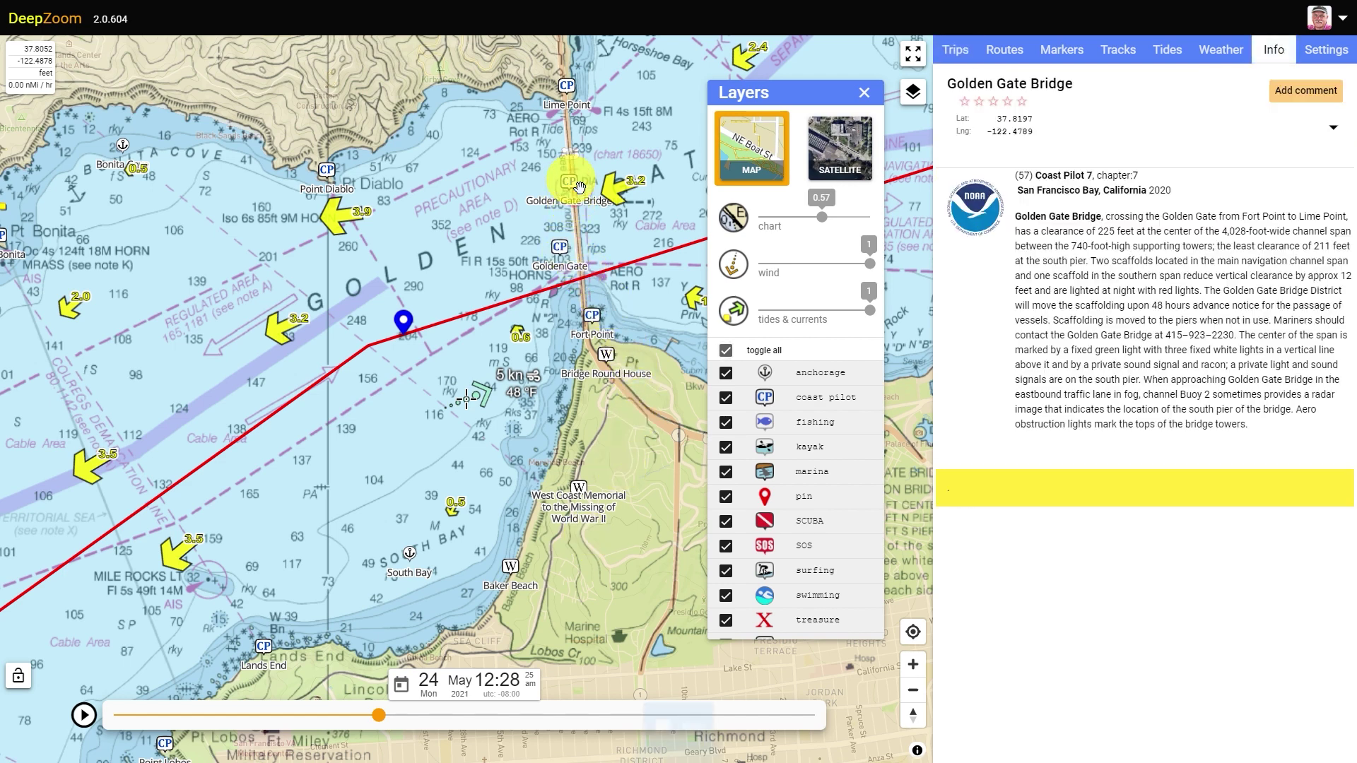
{"action": "left_click", "coordinate": [608, 356]}
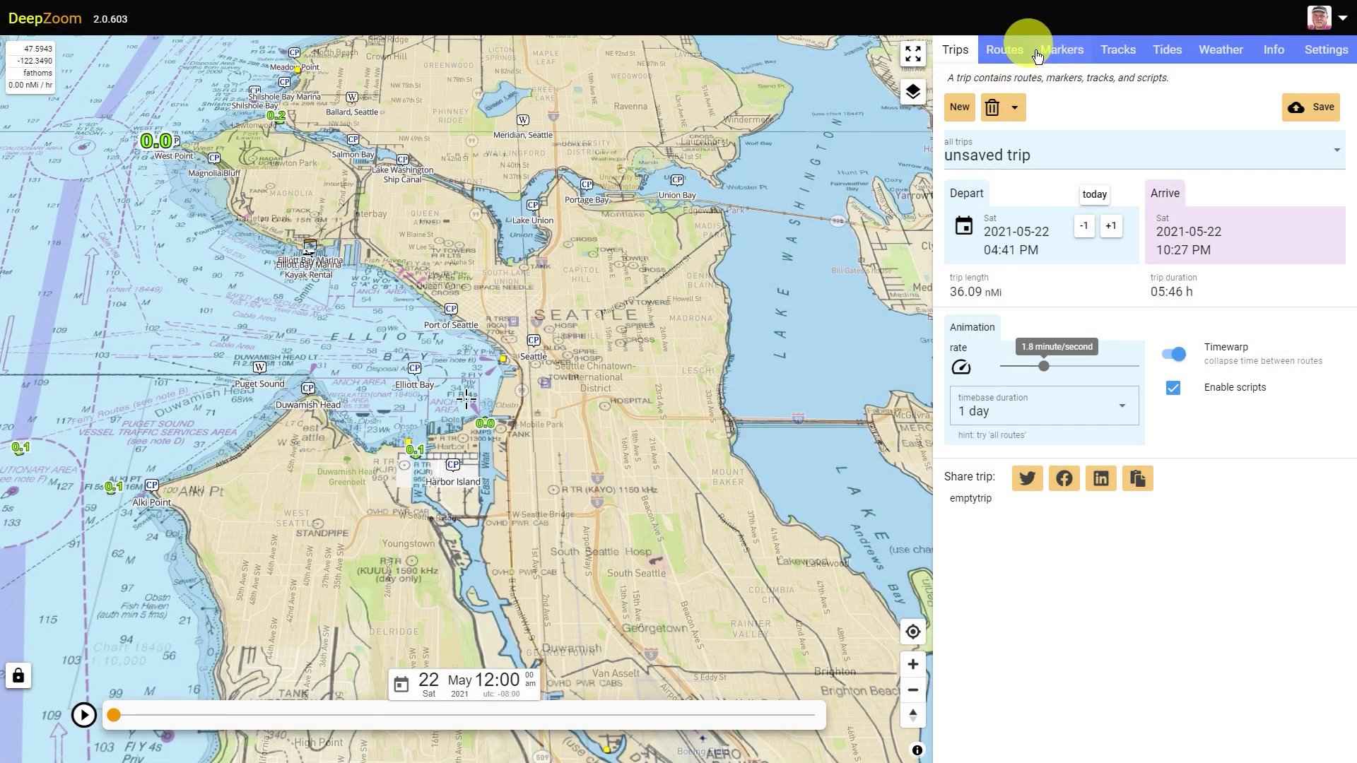
- Start a new route off Seattle with a first waypoint north up Puget Sound
{"action": "left_click", "coordinate": [1026, 53]}
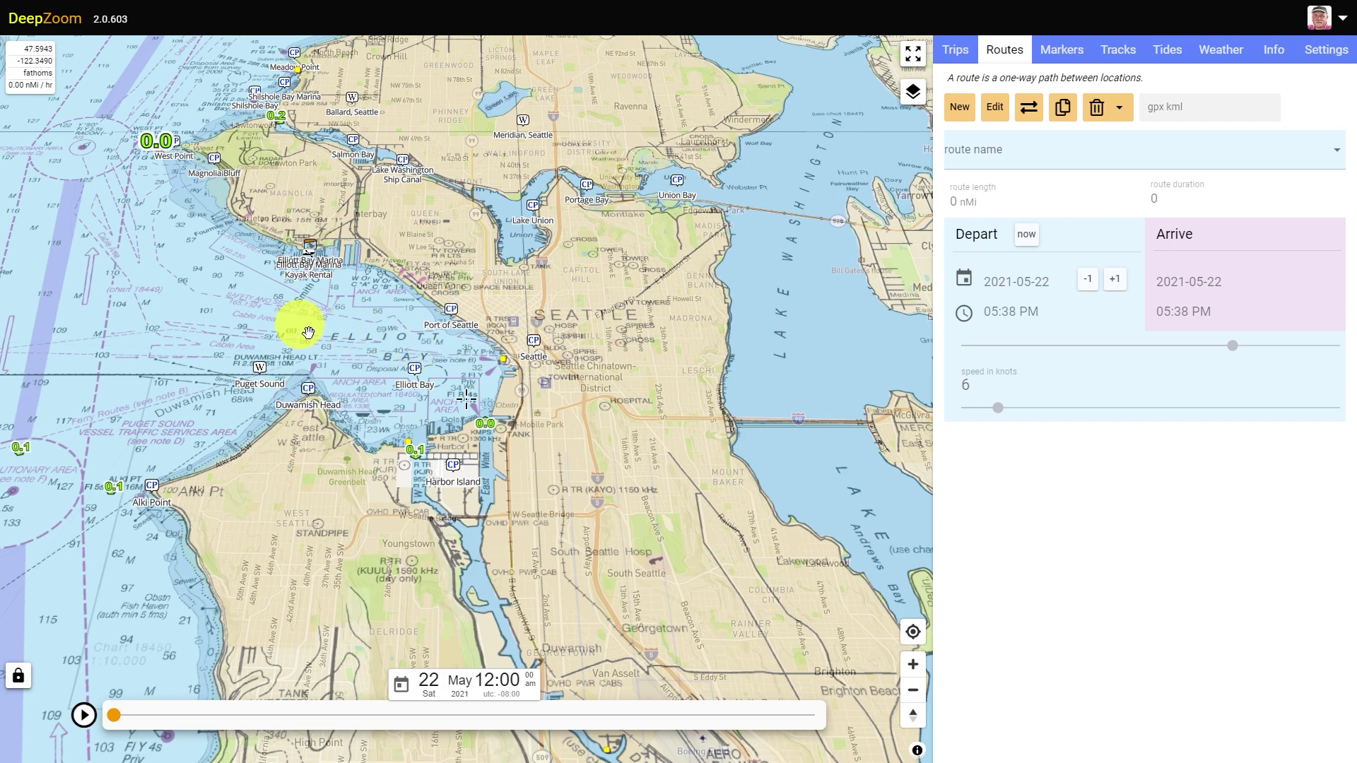
{"action": "scroll", "coordinate": [308, 332], "scroll_direction": "down", "scroll_amount": 2}
{"action": "scroll", "coordinate": [304, 331], "scroll_direction": "down", "scroll_amount": 2}
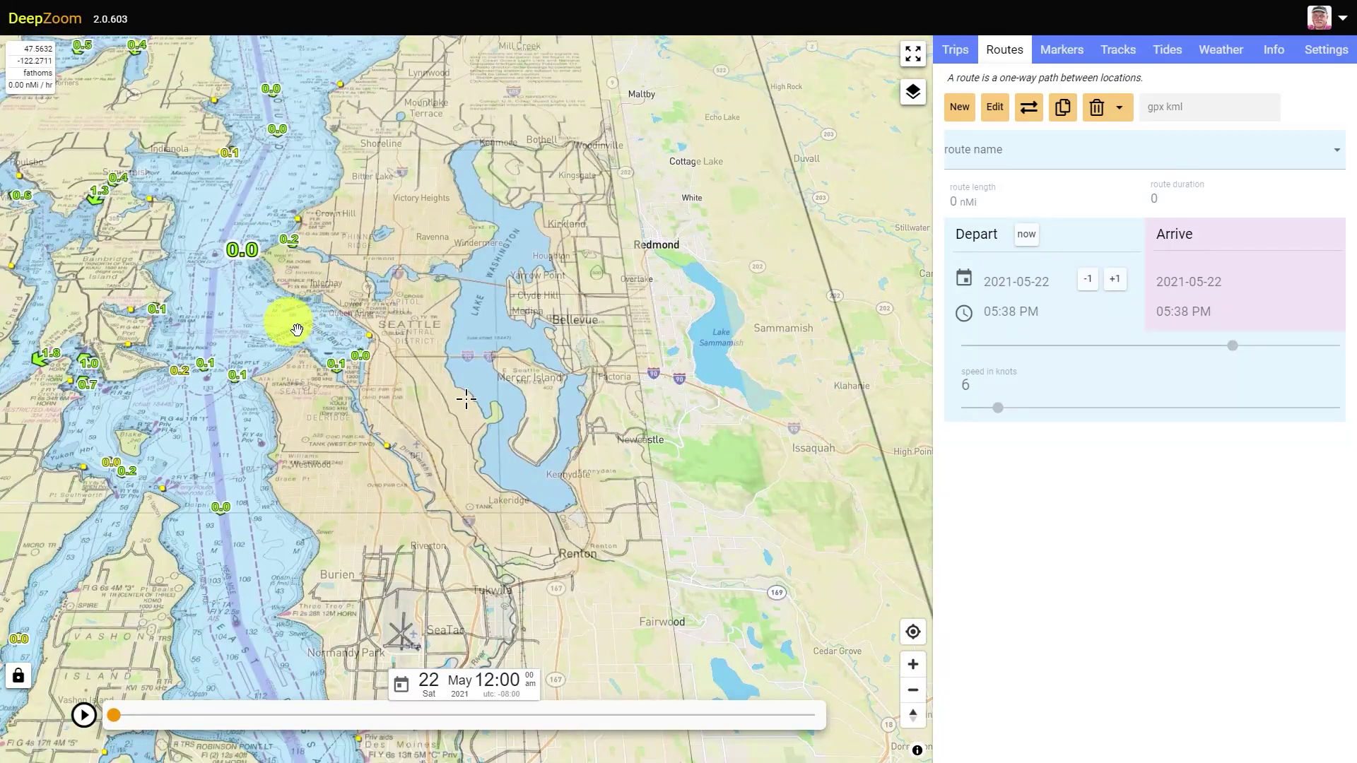
{"action": "left_click", "coordinate": [967, 112]}
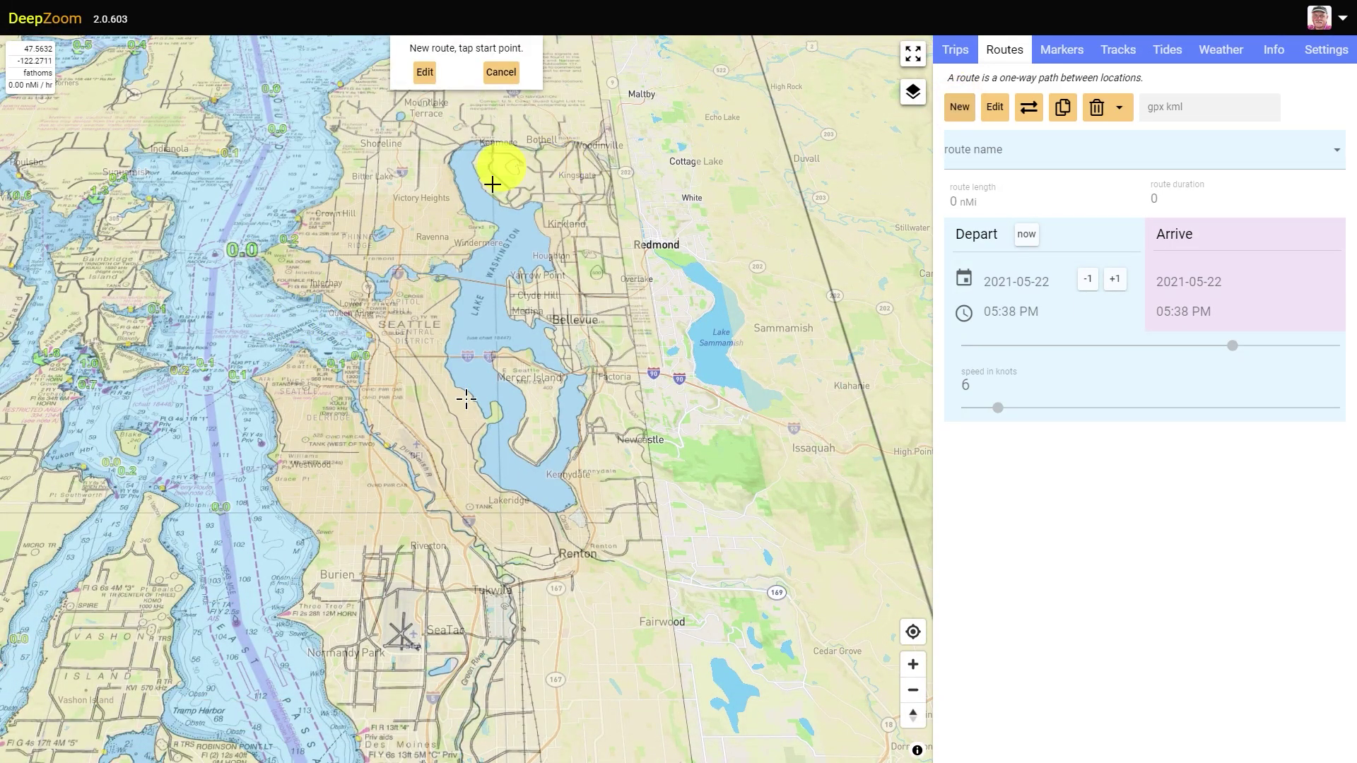
{"action": "left_click", "coordinate": [297, 319]}
{"action": "left_click", "coordinate": [234, 261]}
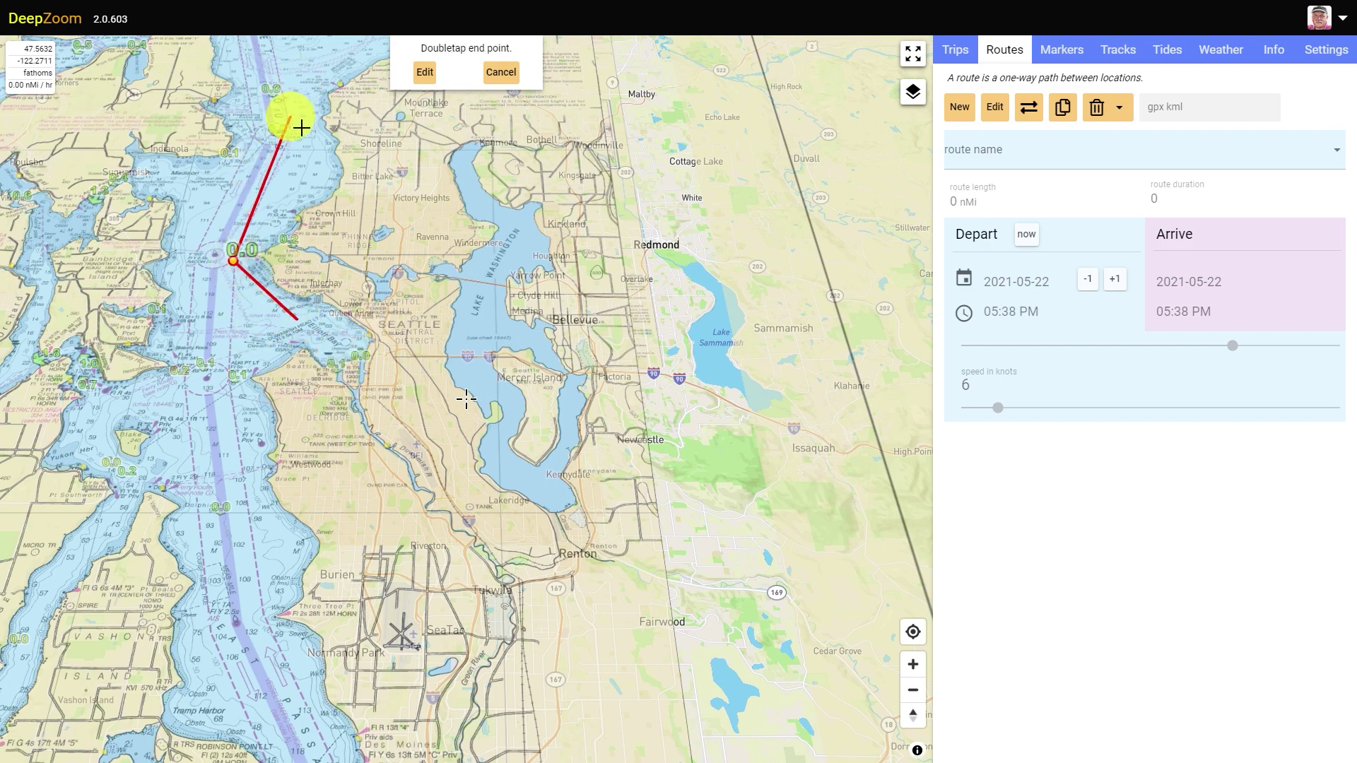
- Add waypoints up the channel to the northern bay and end the route there
{"action": "left_click_drag", "start_coordinate": [290, 117], "coordinate": [379, 358]}
{"action": "scroll", "coordinate": [375, 396], "scroll_direction": "up", "scroll_amount": 1}
{"action": "left_click", "coordinate": [354, 321]}
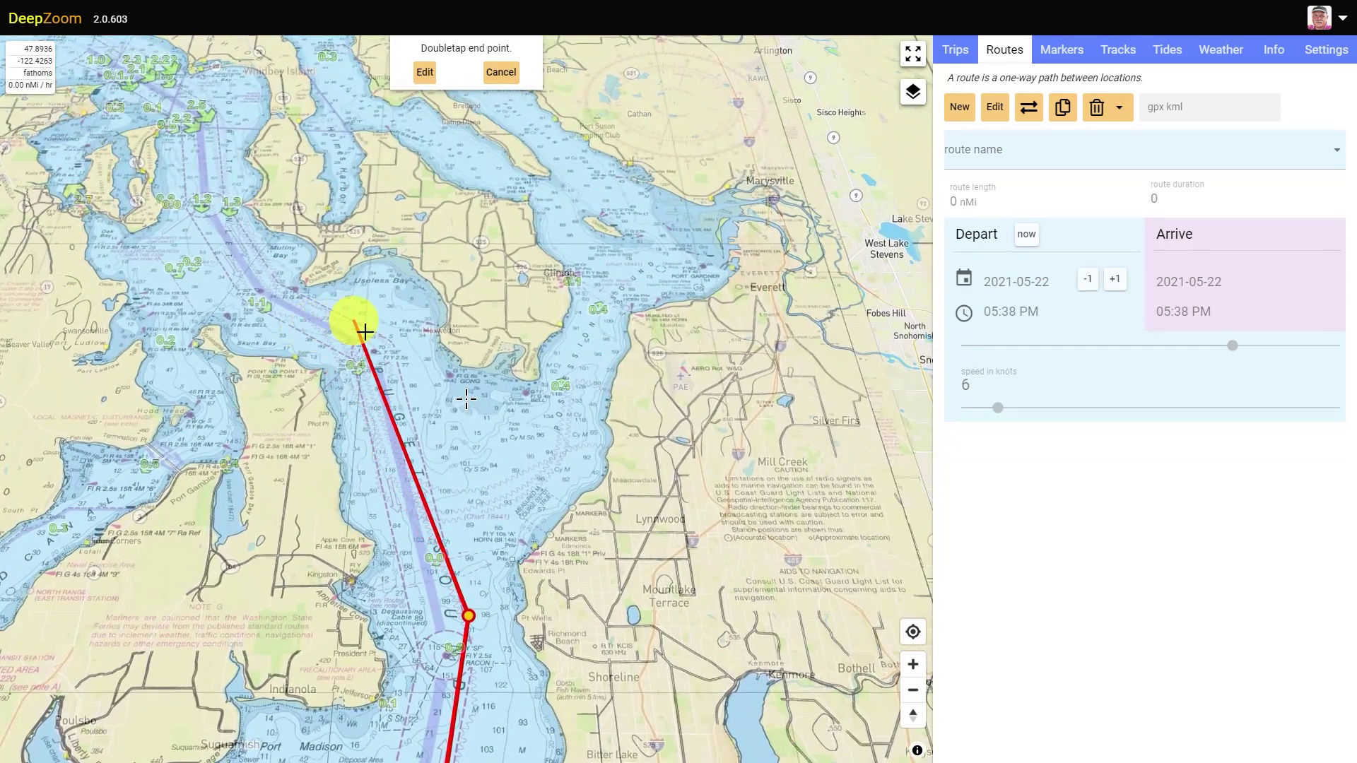
{"action": "left_click", "coordinate": [210, 182]}
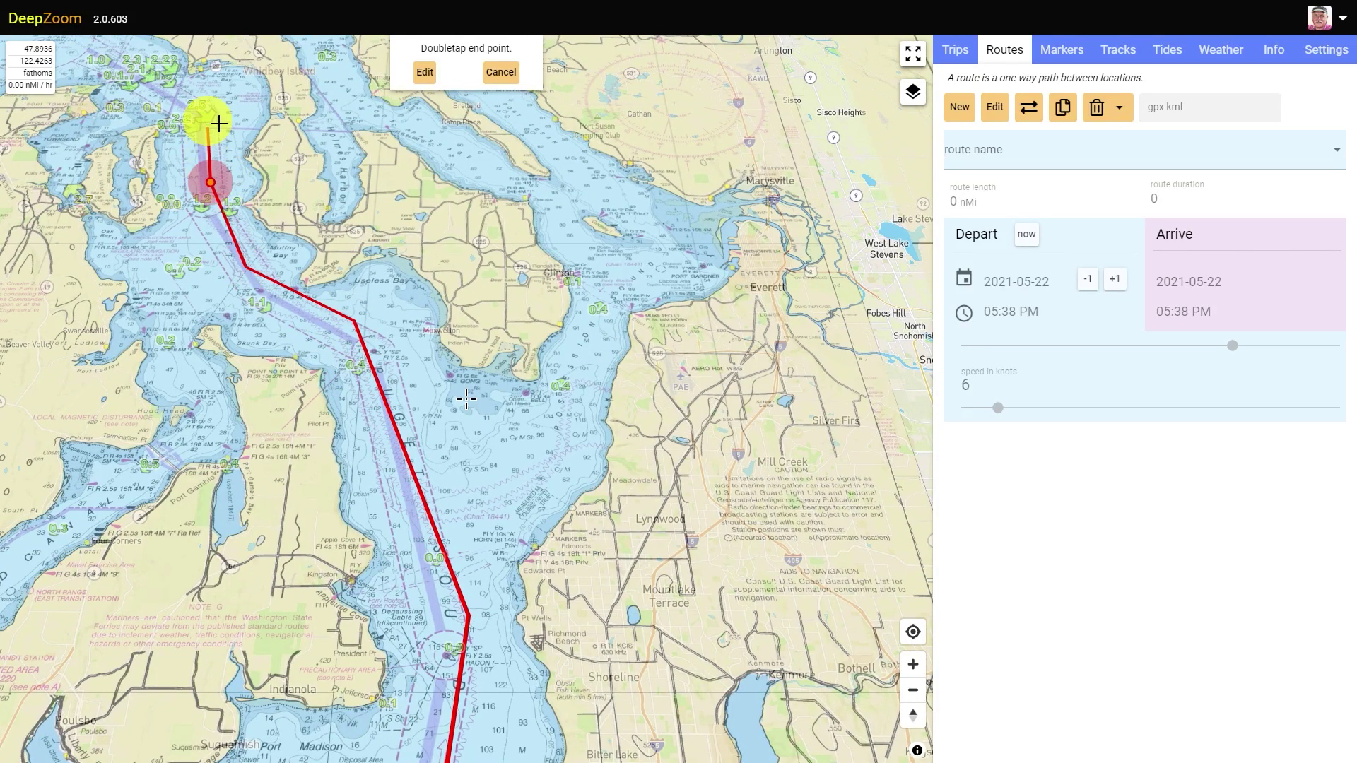
{"action": "left_click", "coordinate": [208, 113]}
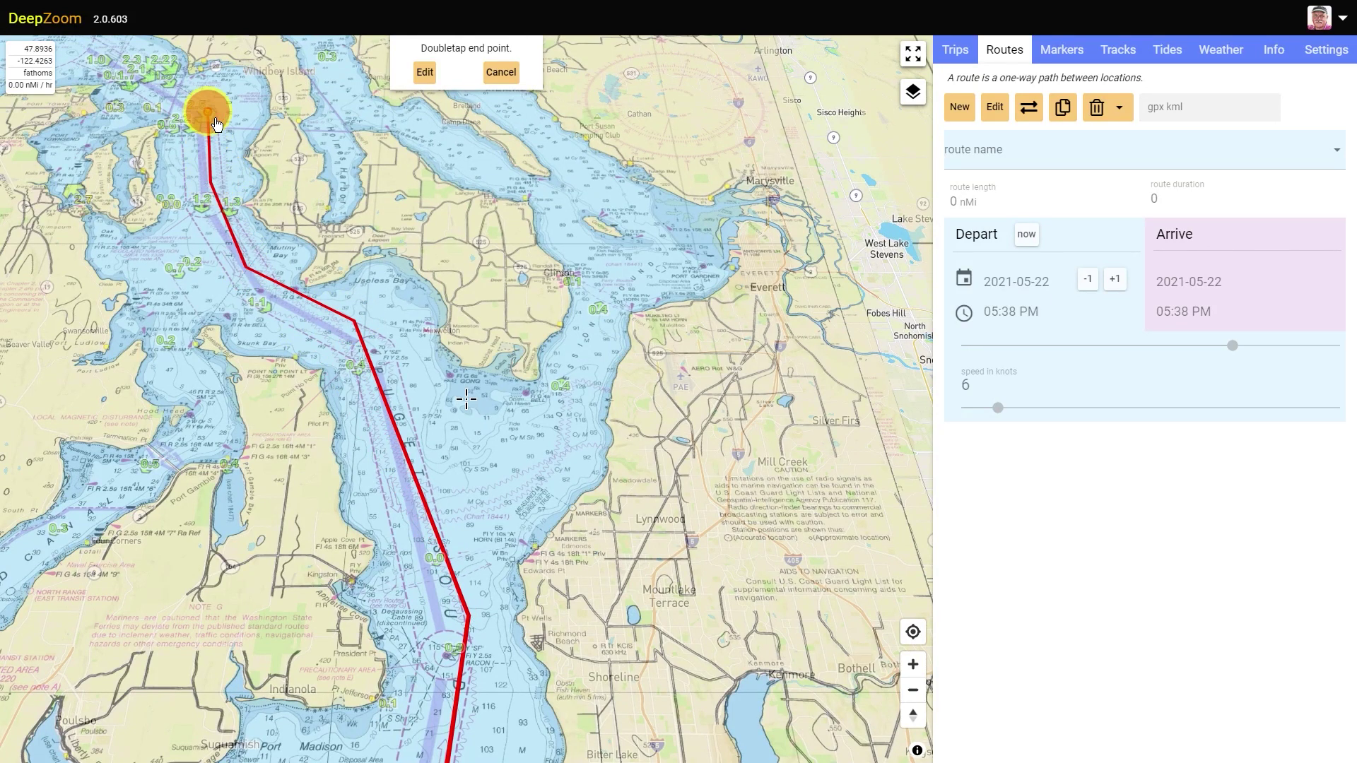
{"action": "double_click", "coordinate": [114, 115]}
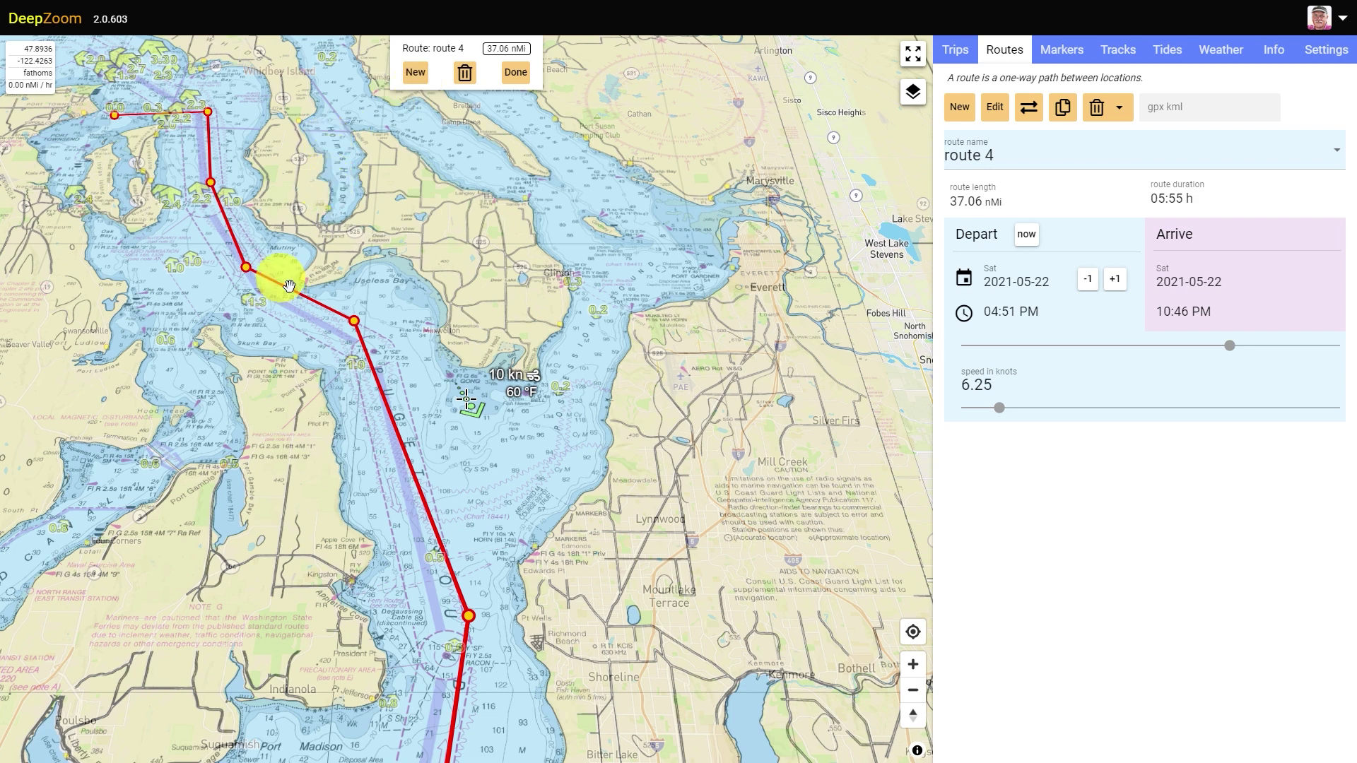
- Reshape route 4 by moving a waypoint, finish editing, and reset the chart north-up
{"action": "left_click_drag", "start_coordinate": [245, 267], "coordinate": [332, 332]}
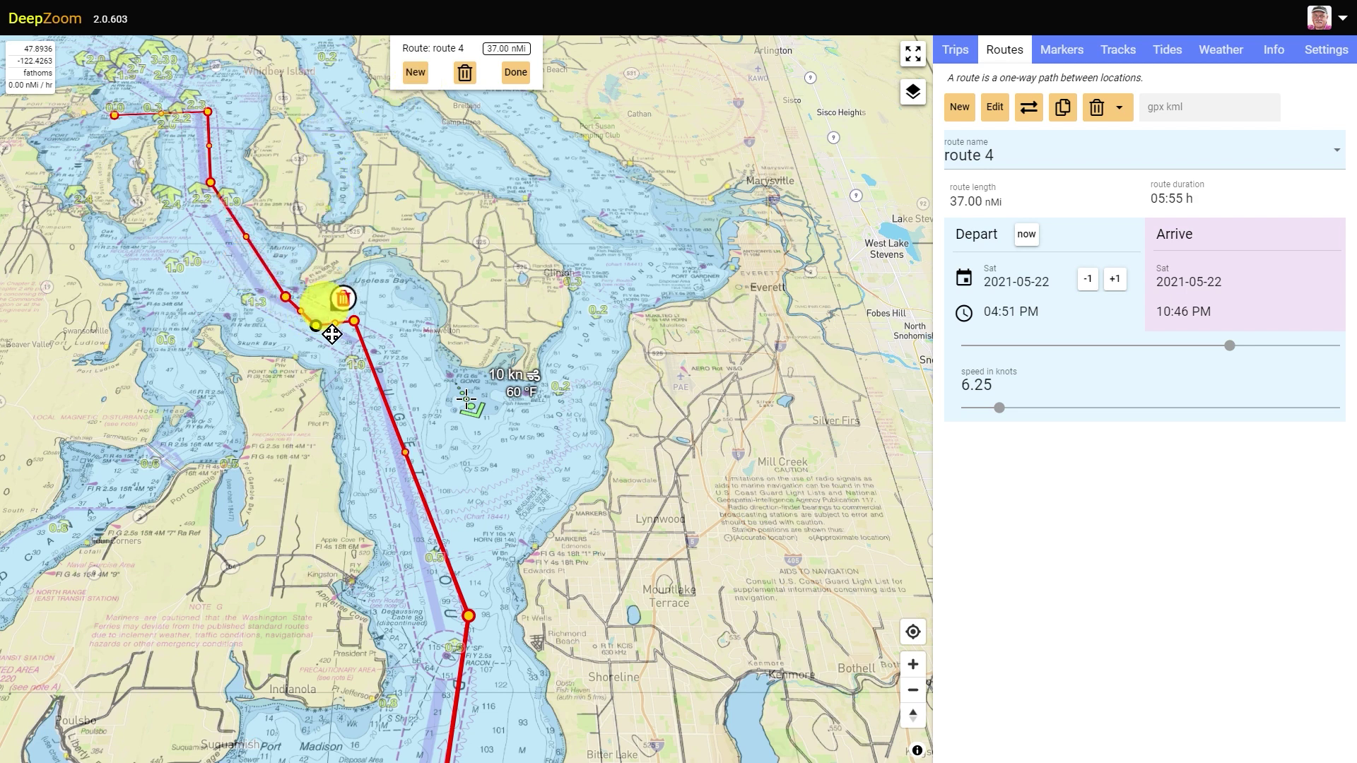
{"action": "left_click", "coordinate": [515, 73]}
{"action": "key", "text": "ctrl"}
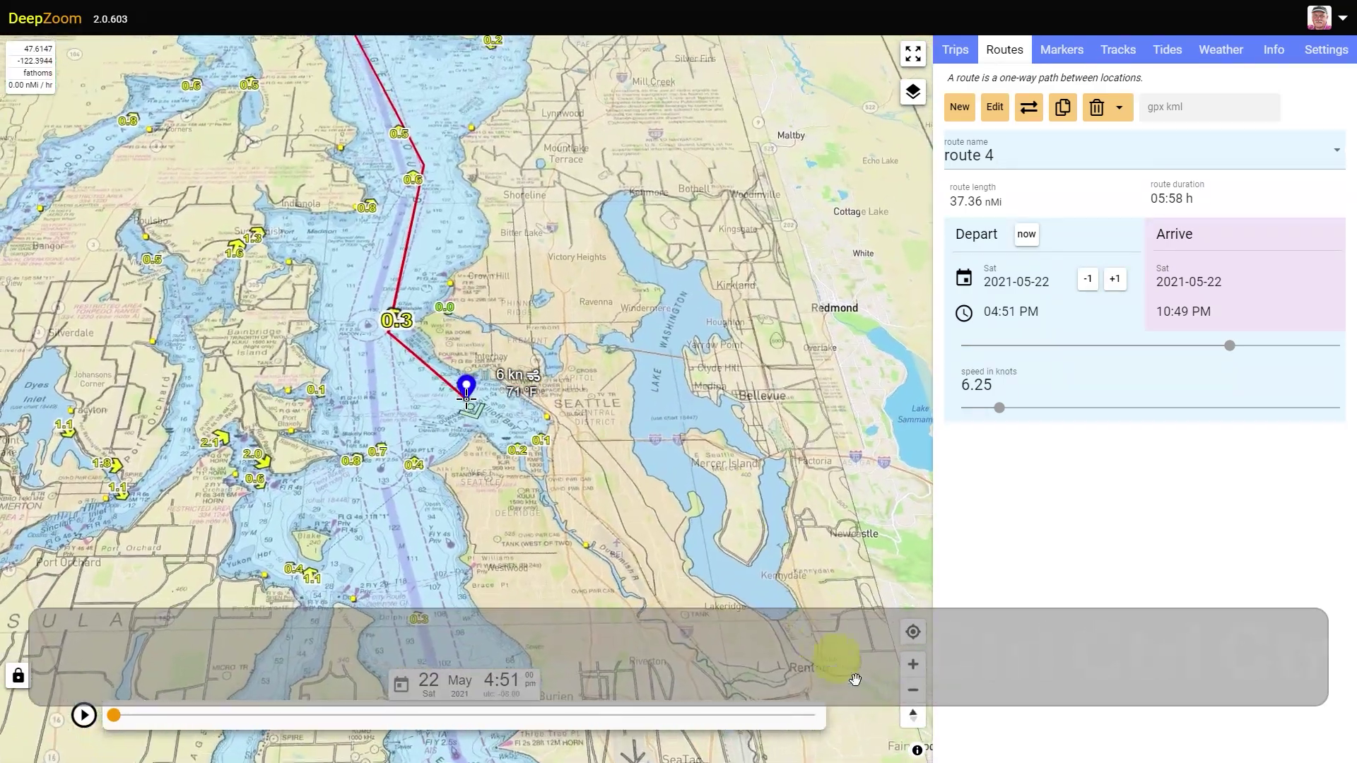
{"action": "left_click", "coordinate": [921, 728]}
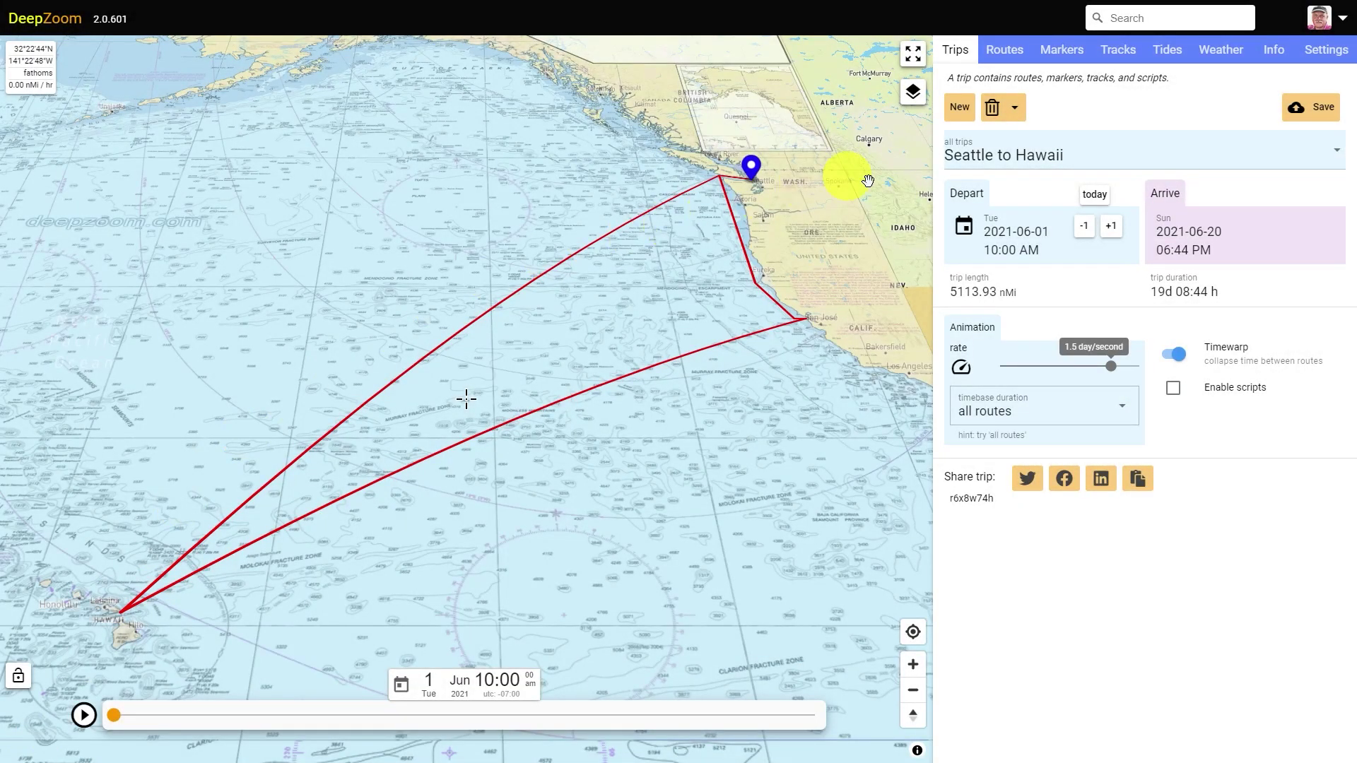
- Select the Hawaii trip's via SF route, play its animation, and set the speed to 6 knots
{"action": "left_click", "coordinate": [1005, 48]}
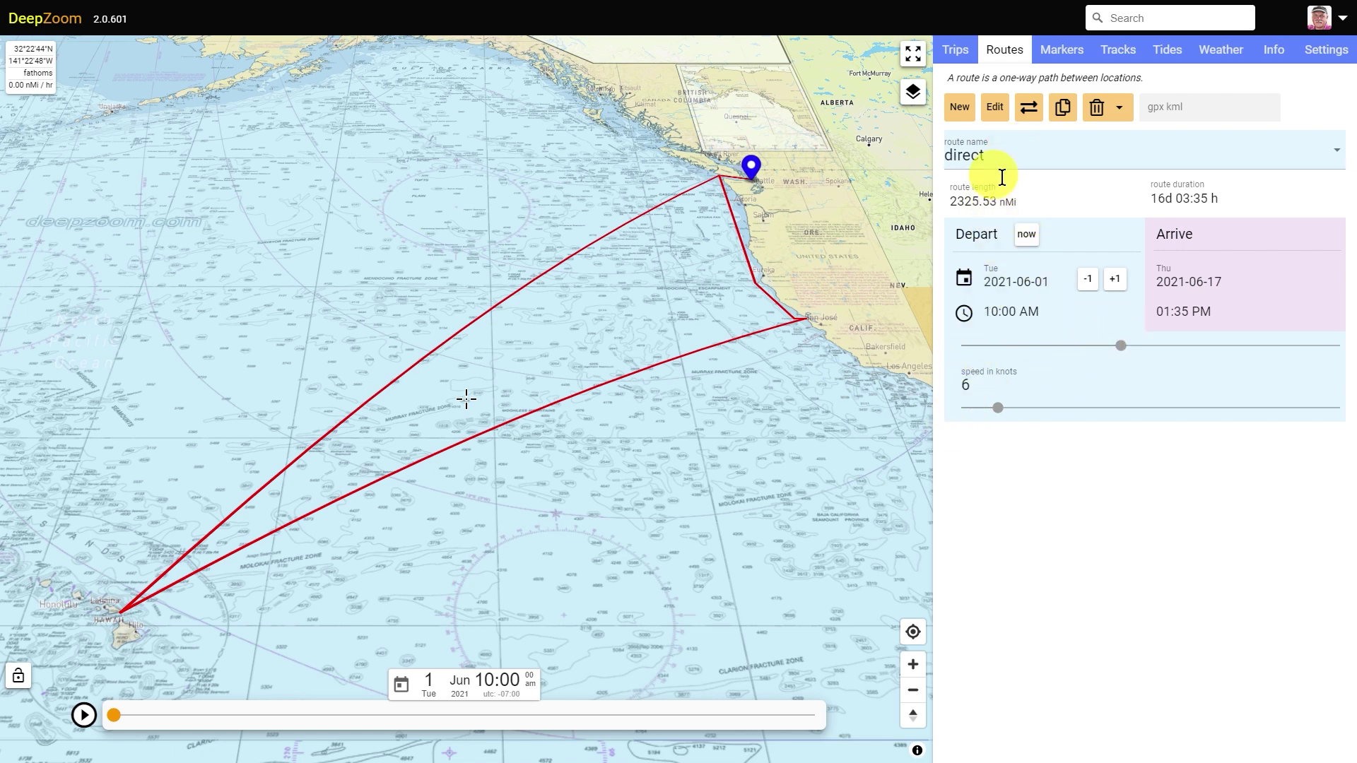
{"action": "left_click", "coordinate": [984, 152]}
{"action": "left_click", "coordinate": [990, 220]}
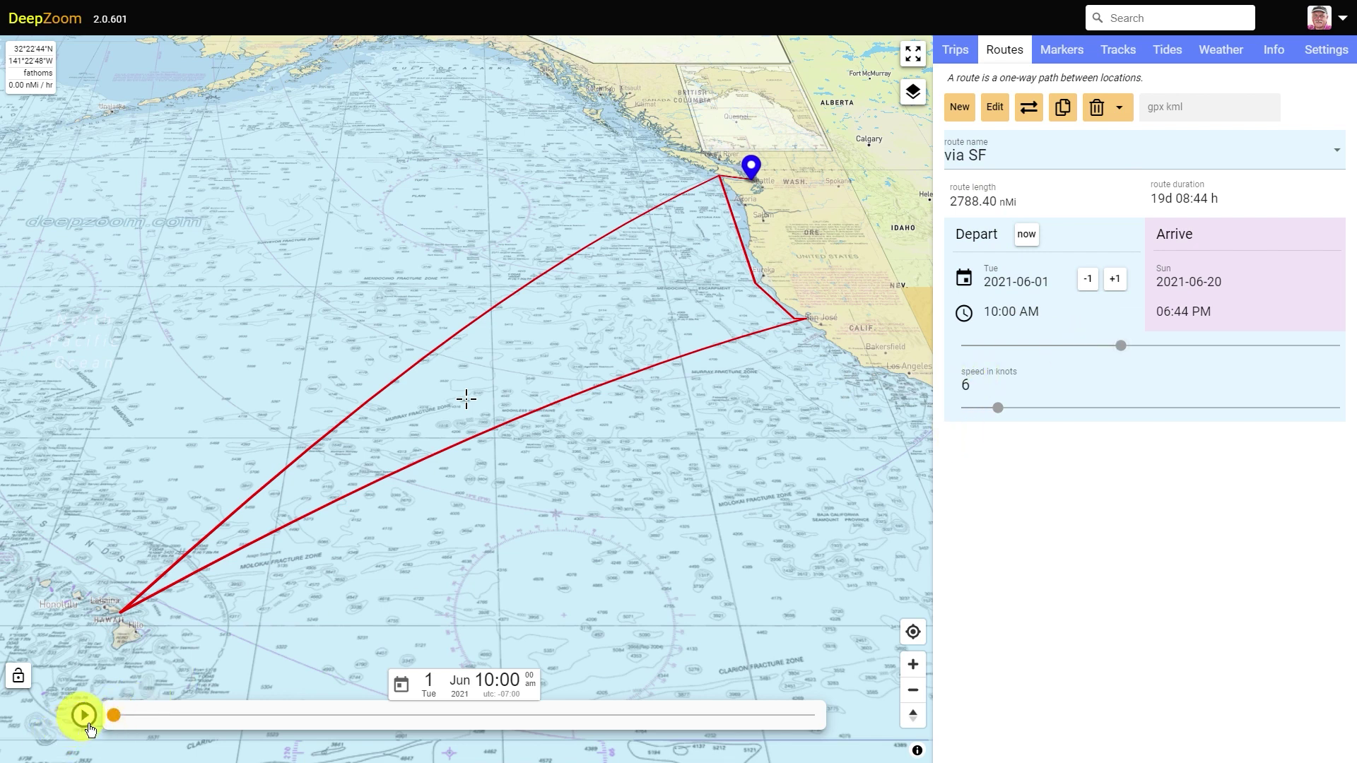
{"action": "left_click", "coordinate": [83, 715]}
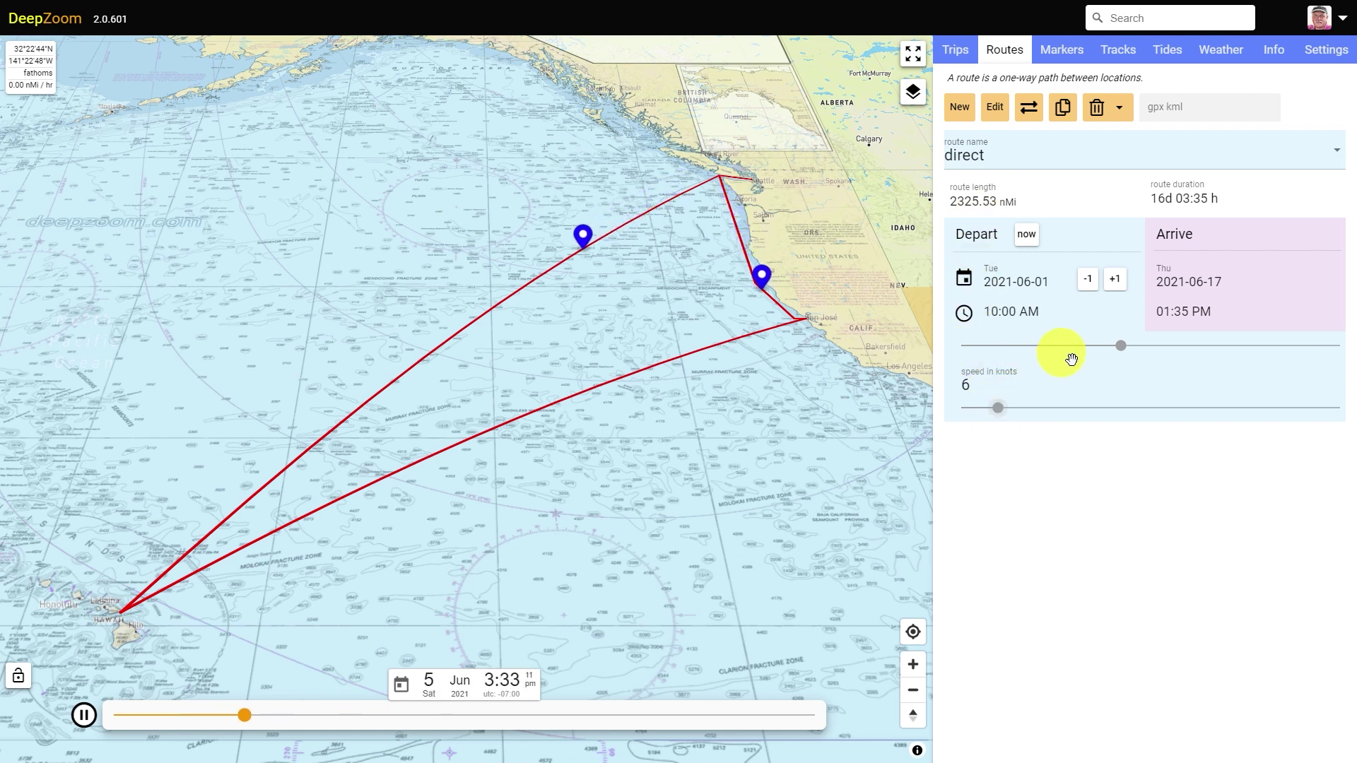
{"action": "mouse_move", "coordinate": [1001, 419]}
{"action": "left_mouse_down"}
{"action": "mouse_move", "coordinate": [1016, 415]}
{"action": "mouse_move", "coordinate": [1005, 410]}
{"action": "left_mouse_up"}
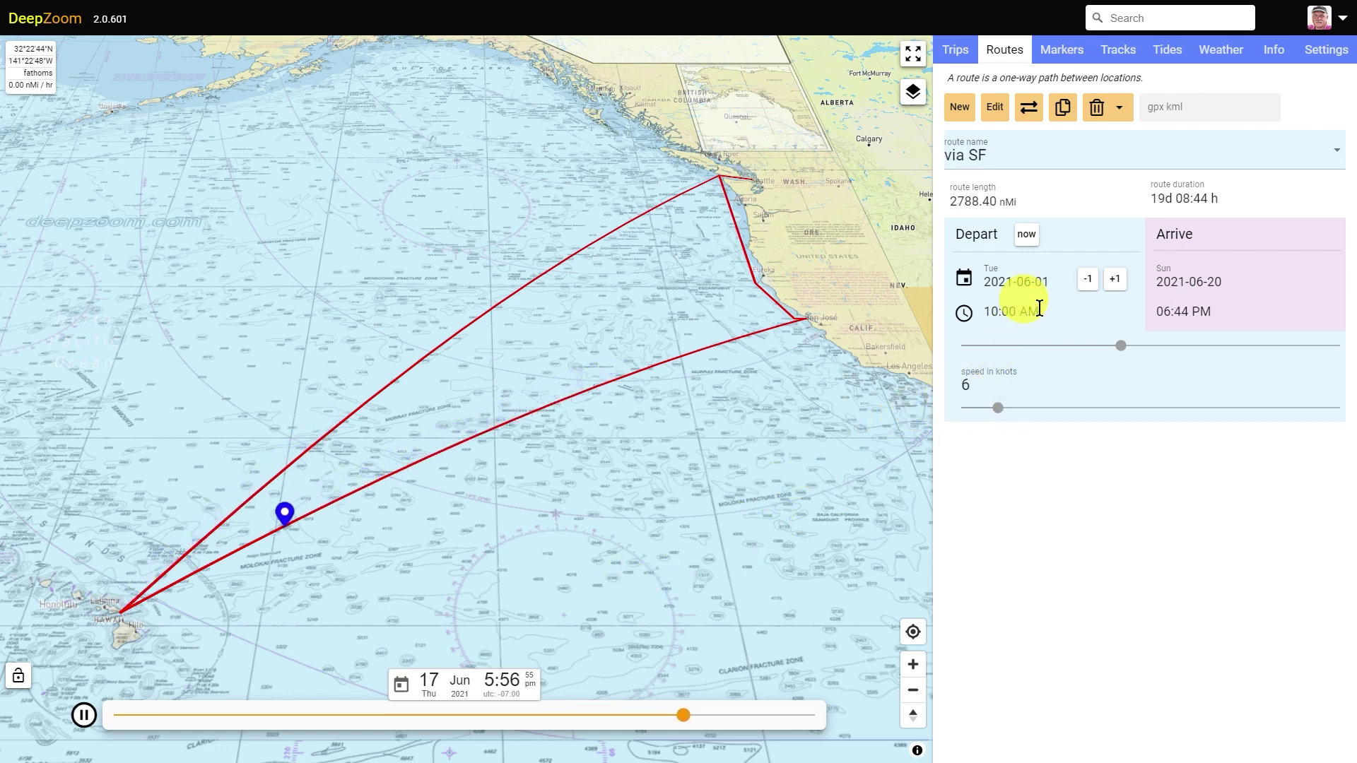
- Move the Seattle to Hawaii departure to 2021-06-16, arriving 2021-07-05, and slow the animation rate
{"action": "left_click", "coordinate": [954, 48]}
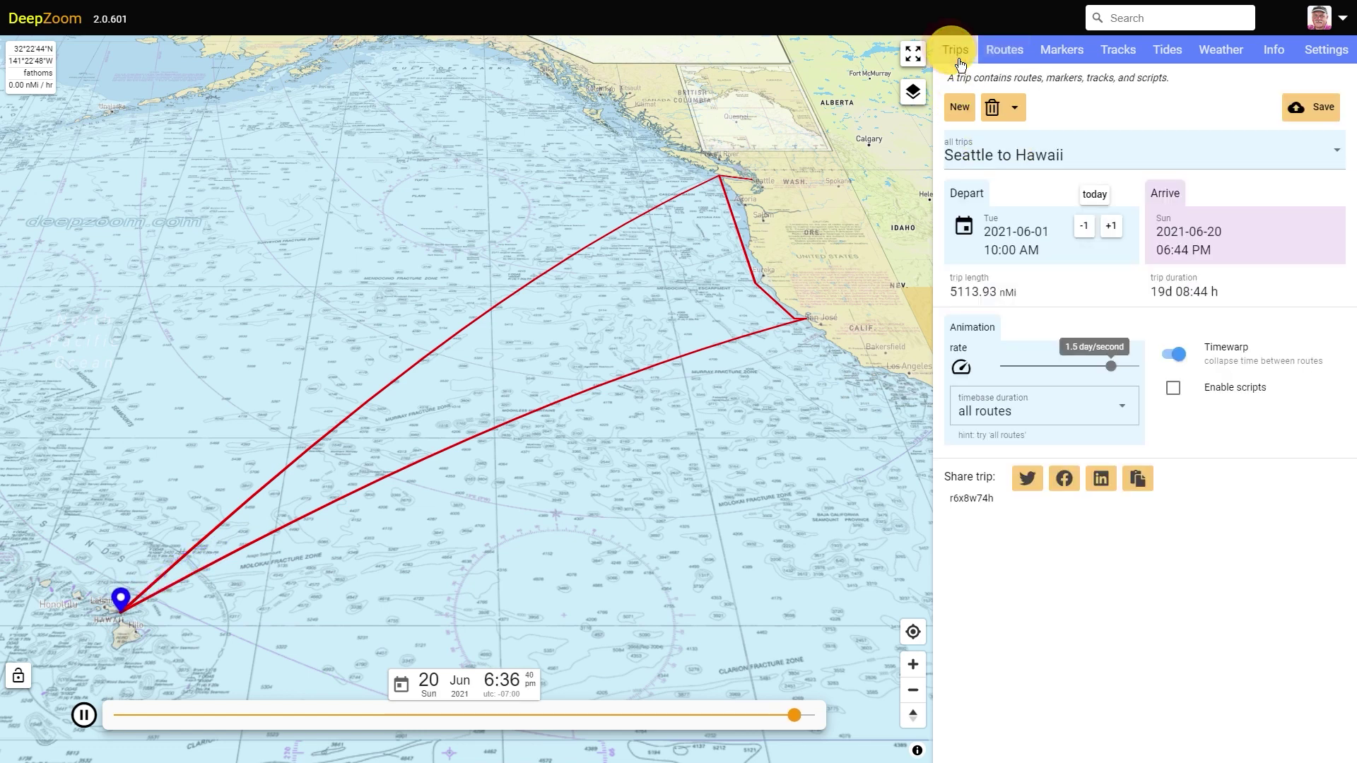
{"action": "left_click", "coordinate": [1113, 226]}
{"action": "left_click", "coordinate": [1113, 226]}
{"action": "left_click", "coordinate": [1113, 226]}
{"action": "left_click", "coordinate": [1113, 227]}
{"action": "left_click", "coordinate": [963, 226]}
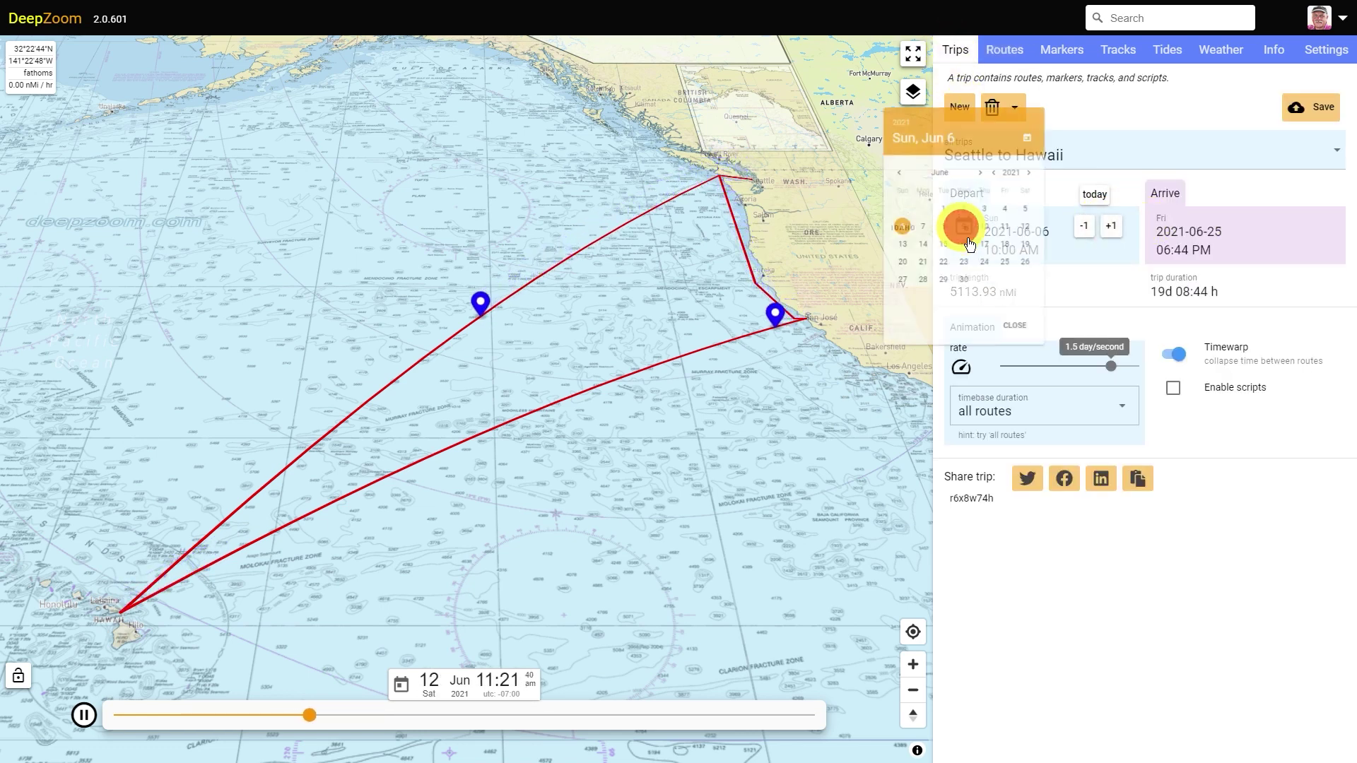
{"action": "left_click", "coordinate": [964, 249]}
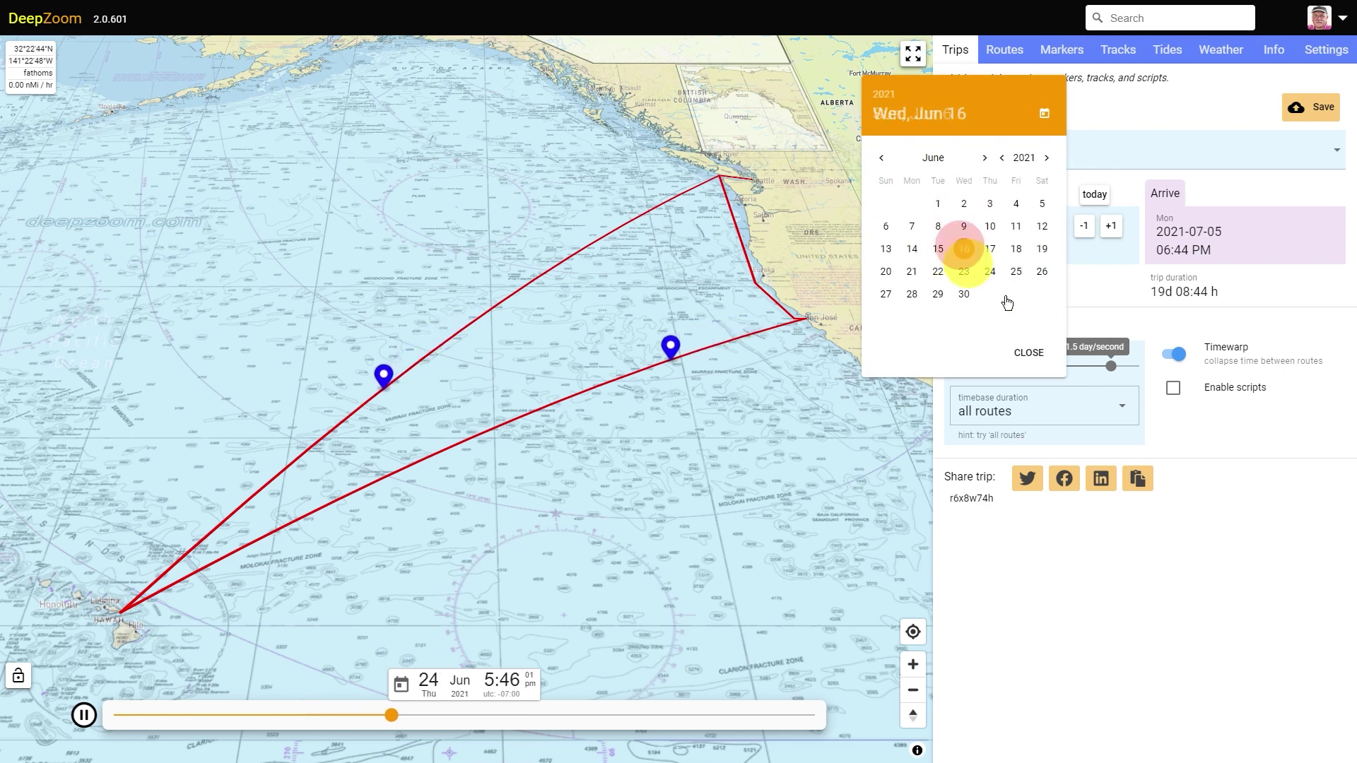
{"action": "left_click", "coordinate": [1029, 353]}
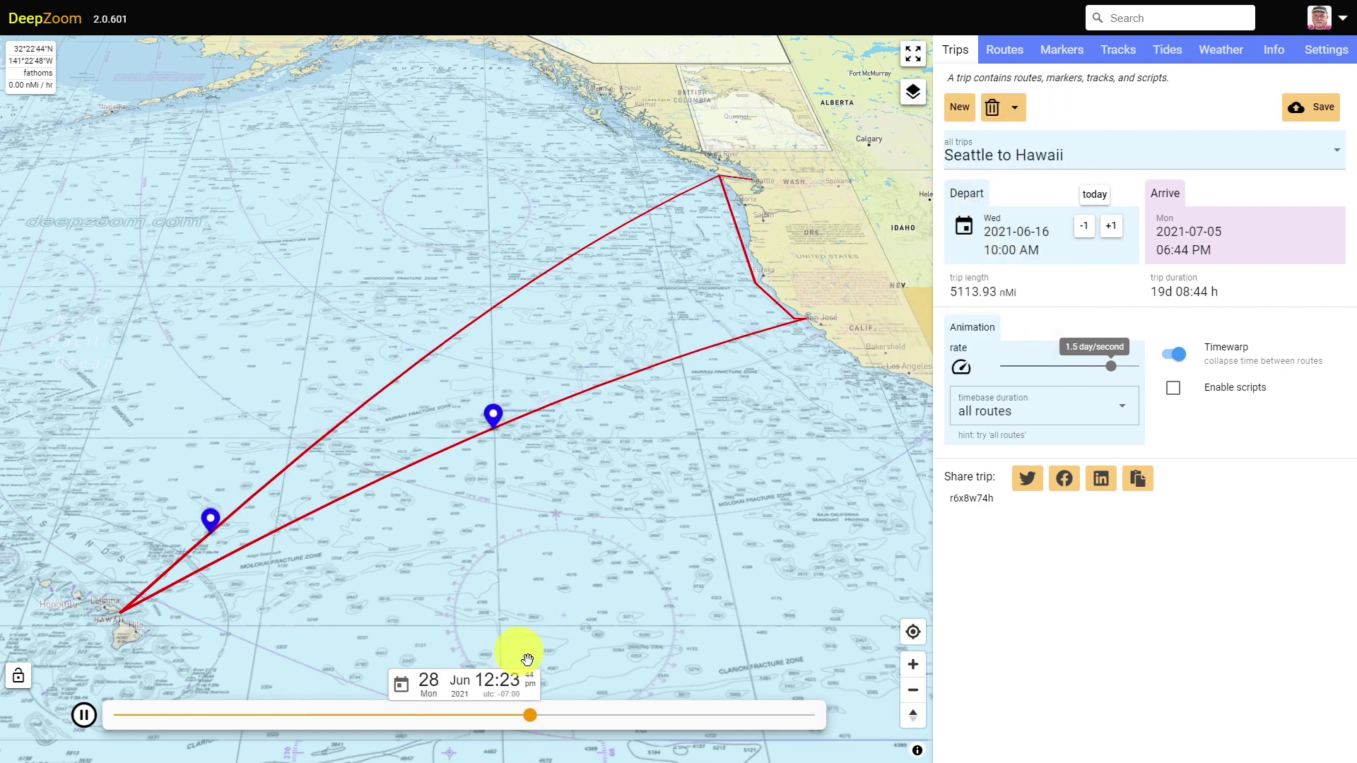
{"action": "left_click_drag", "start_coordinate": [1121, 376], "coordinate": [1147, 376]}
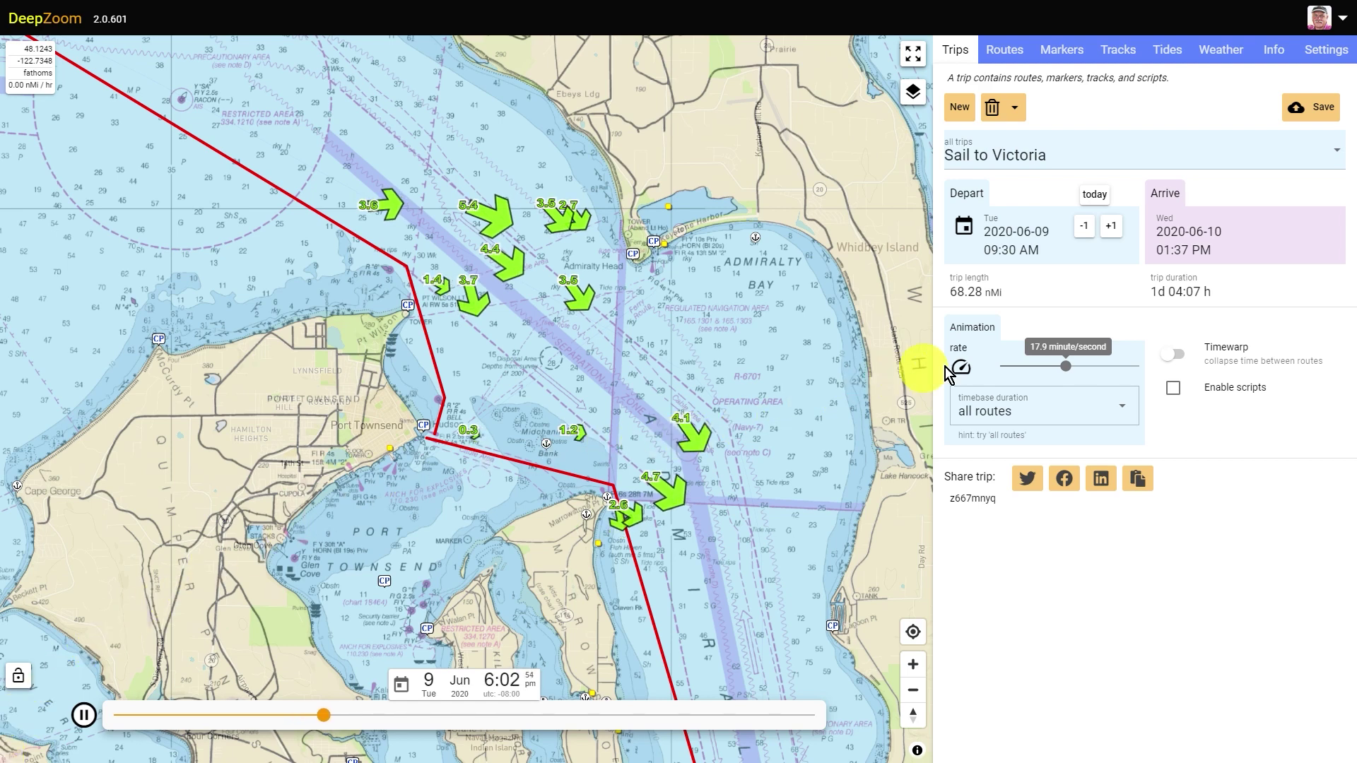
- Switch on Timewarp so Sail to Victoria skips the idle gap, reaching 10 June 8:49 am
{"action": "left_click", "coordinate": [1187, 367]}
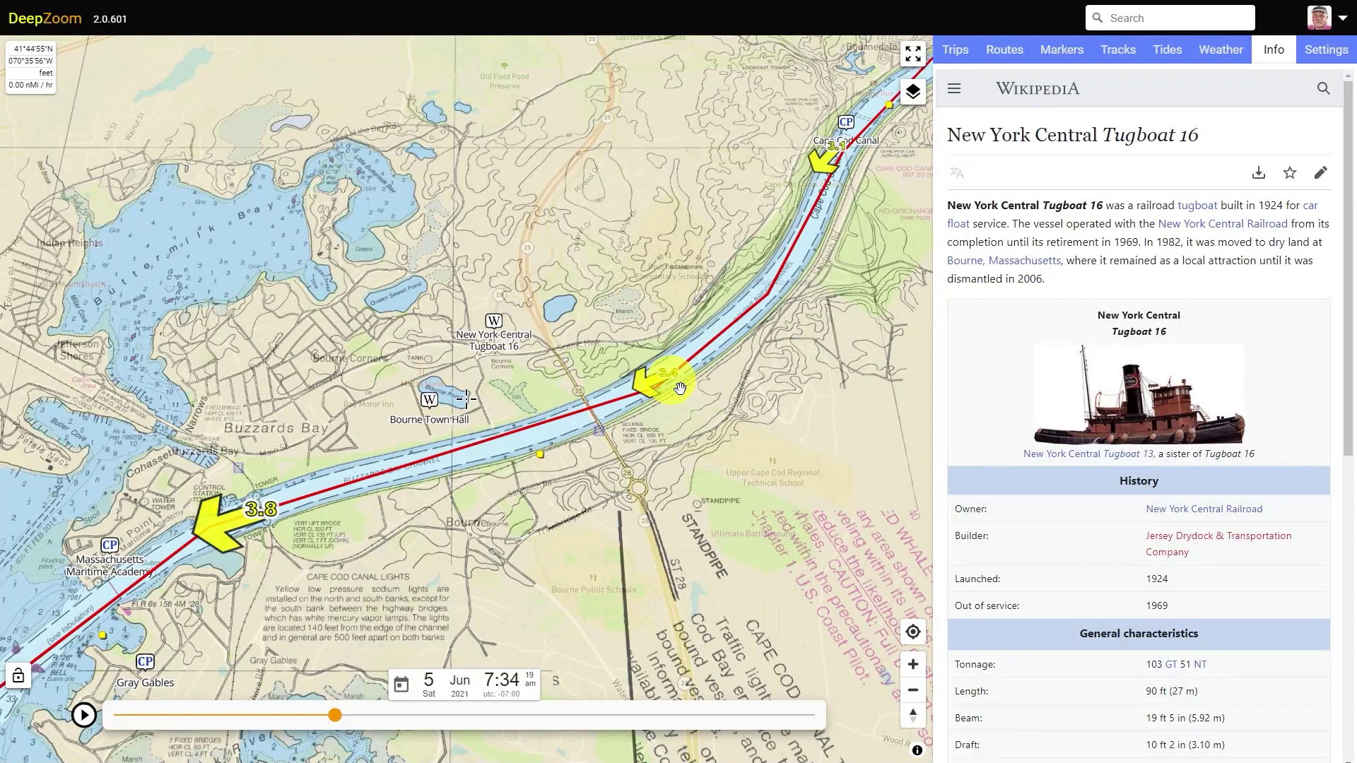
- Inspect the 3.4 current arrow, the Cape Cod Canal railroad bridge current, and Sta. 320 tides
{"action": "left_click", "coordinate": [681, 390]}
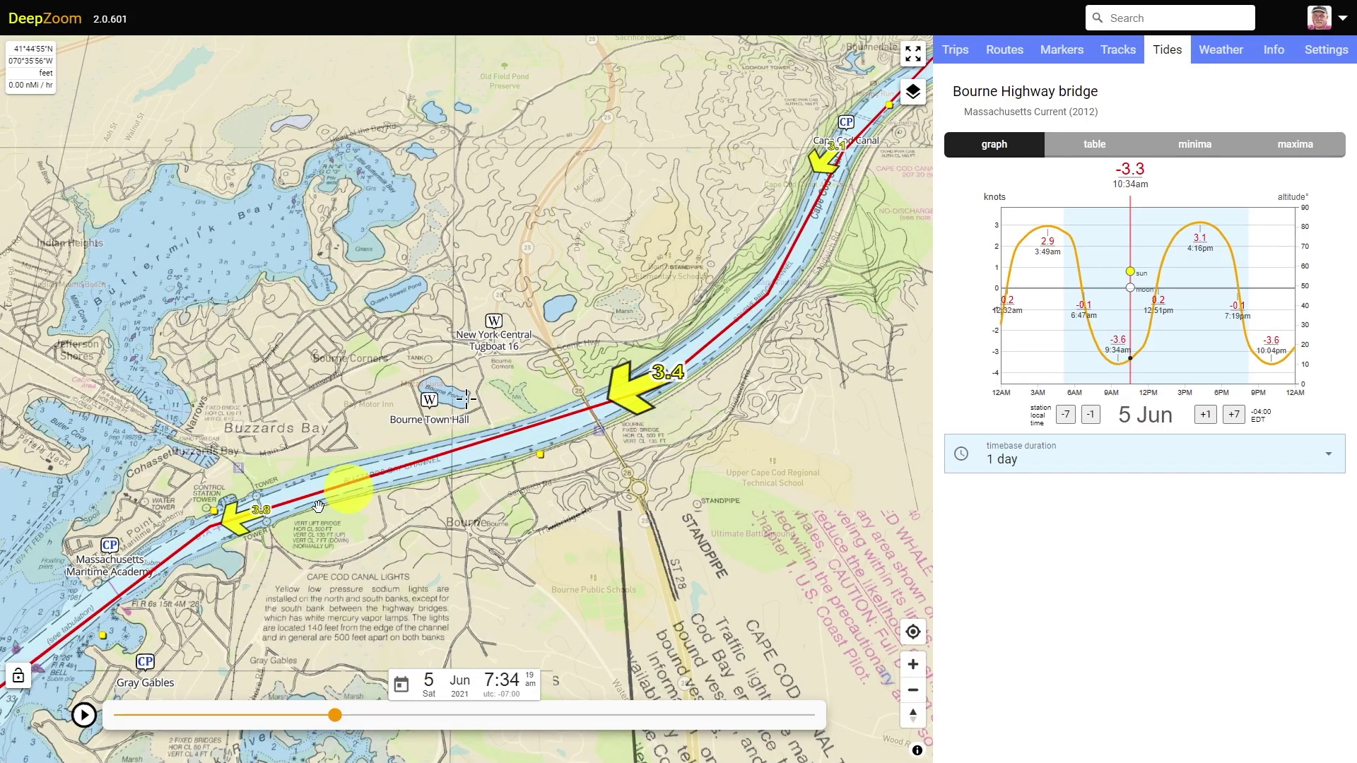
{"action": "left_click", "coordinate": [271, 529]}
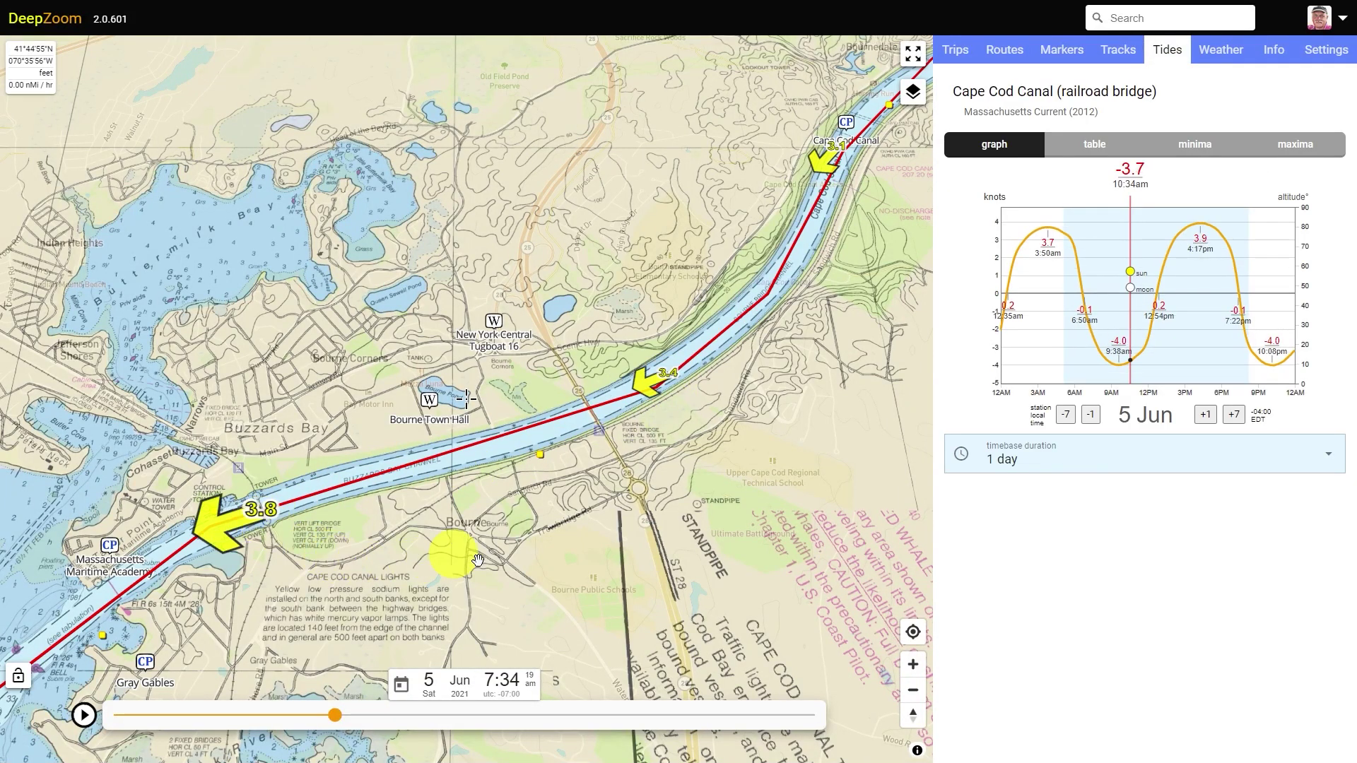
{"action": "left_click", "coordinate": [549, 469]}
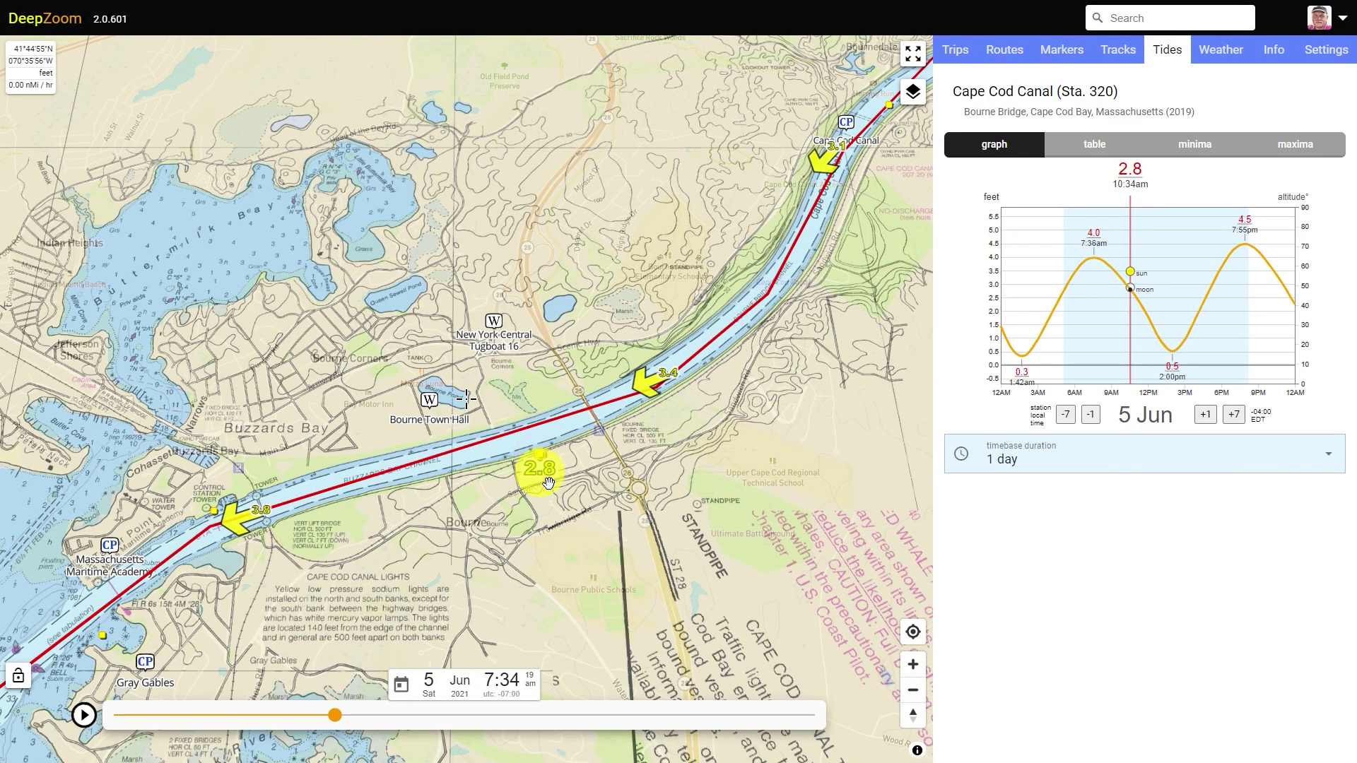
{"action": "mouse_move", "coordinate": [351, 723]}
{"action": "left_mouse_down"}
{"action": "mouse_move", "coordinate": [648, 718]}
{"action": "mouse_move", "coordinate": [385, 742]}
{"action": "mouse_move", "coordinate": [233, 715]}
{"action": "mouse_move", "coordinate": [528, 716]}
{"action": "left_mouse_up"}
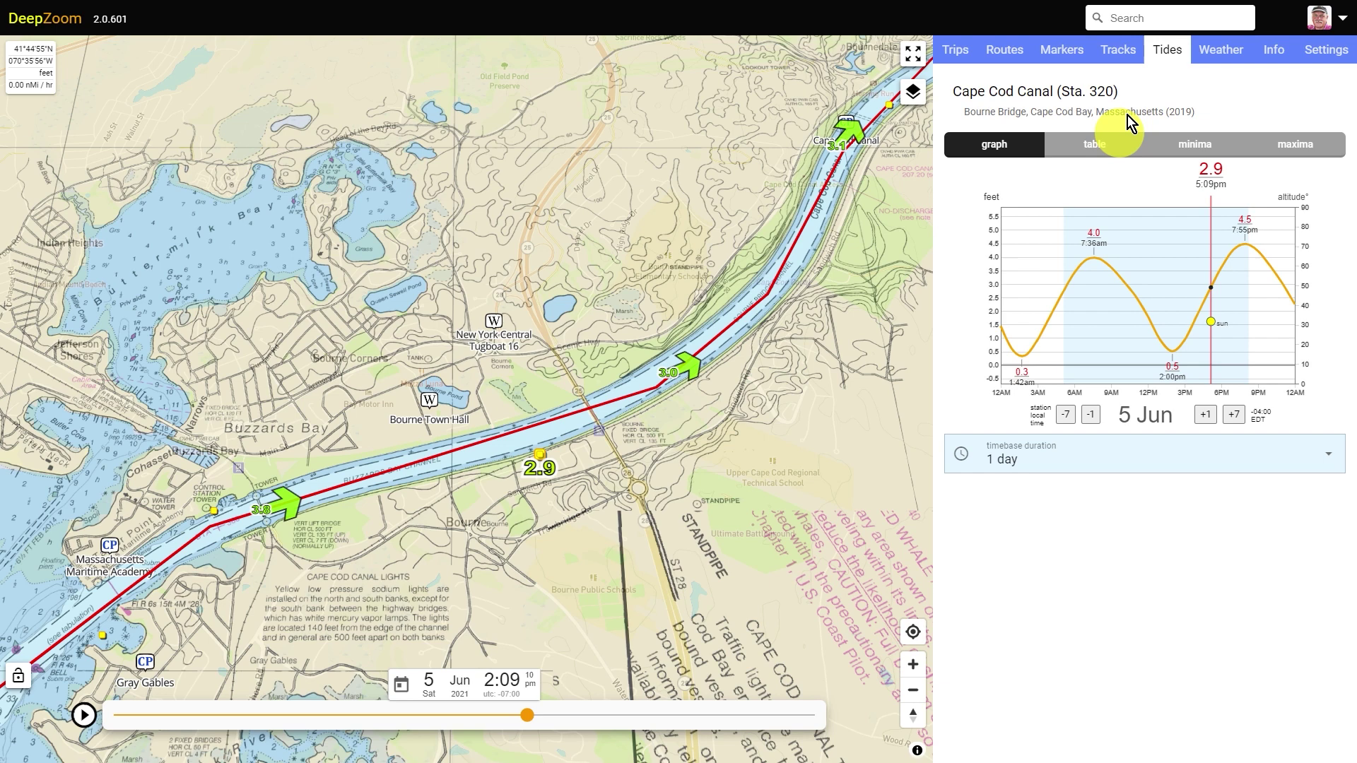
- Browse the Sta. 320 tide table, May minima and maxima, then graph it over 1 week
{"action": "left_click", "coordinate": [1097, 149]}
{"action": "left_click", "coordinate": [1213, 150]}
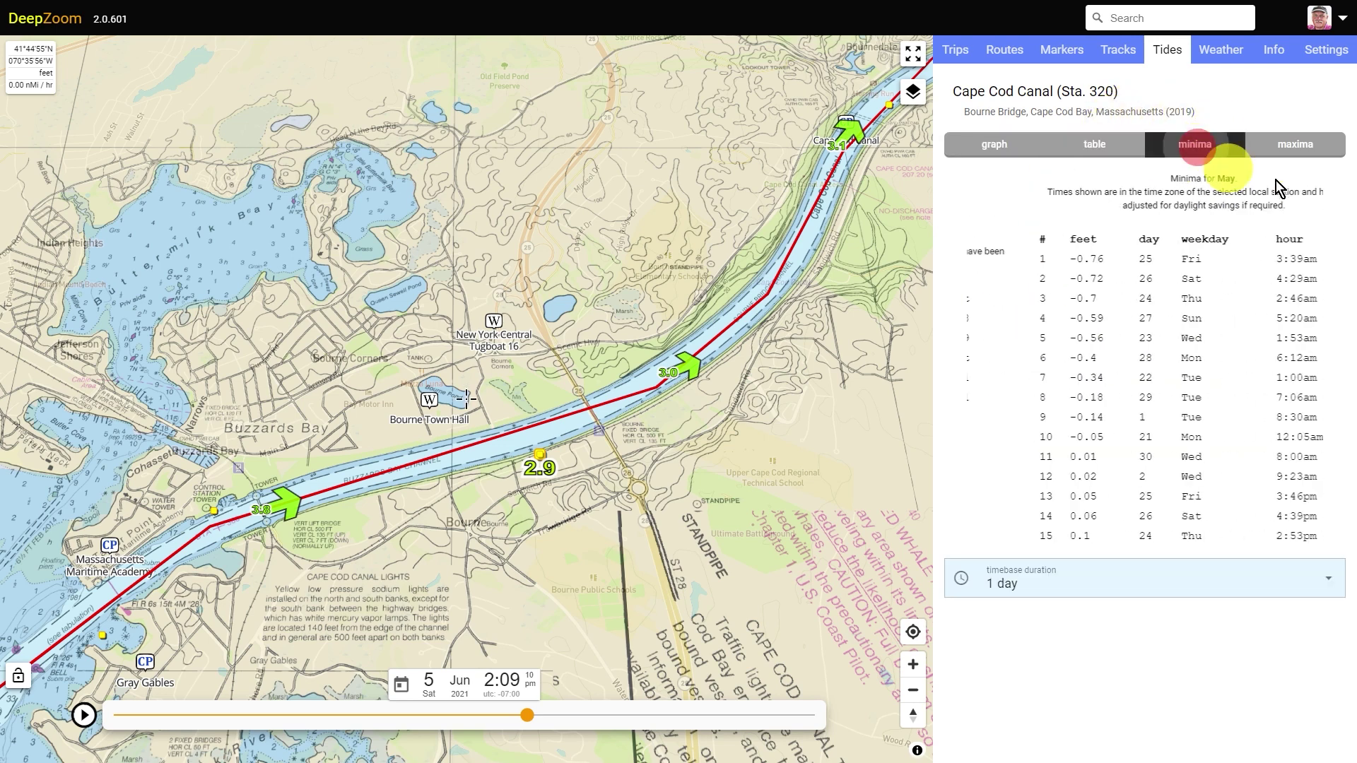
{"action": "left_click", "coordinate": [1307, 152]}
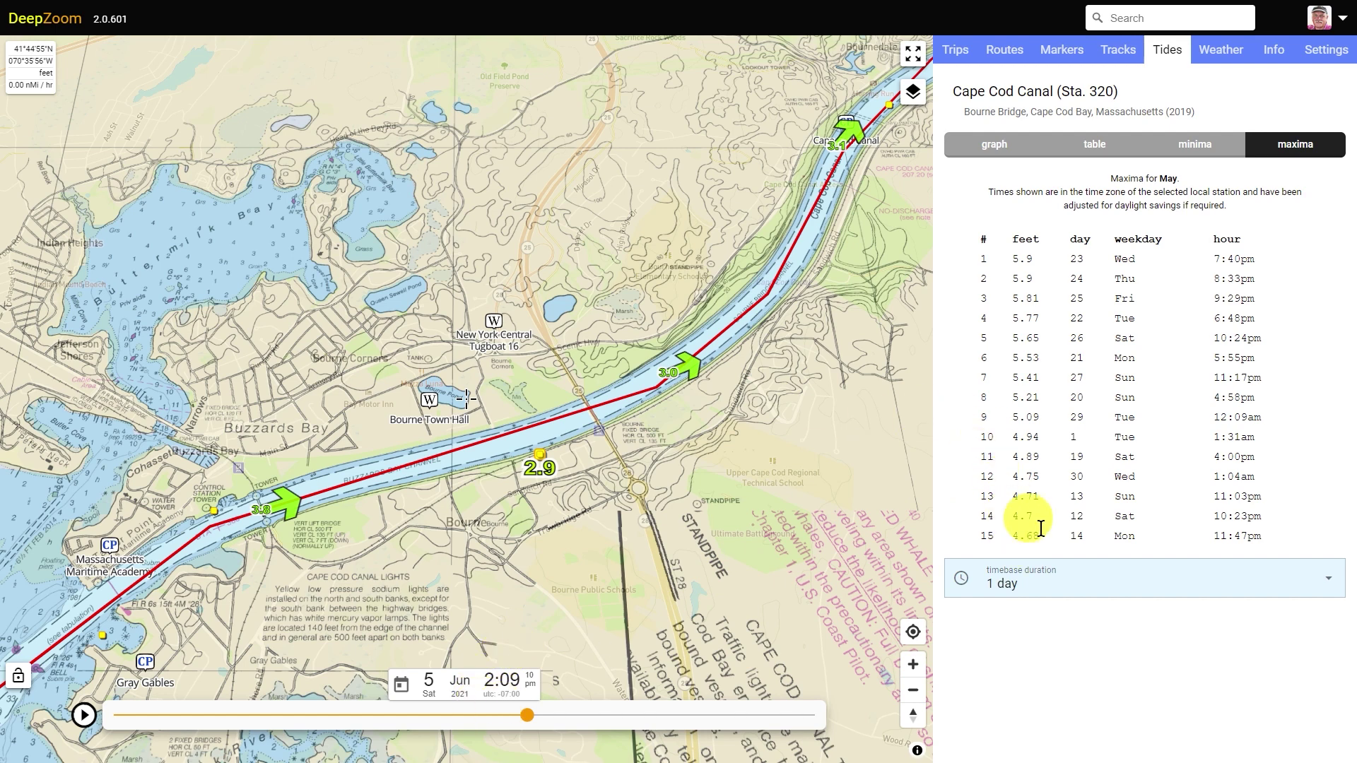
{"action": "left_click", "coordinate": [1071, 579]}
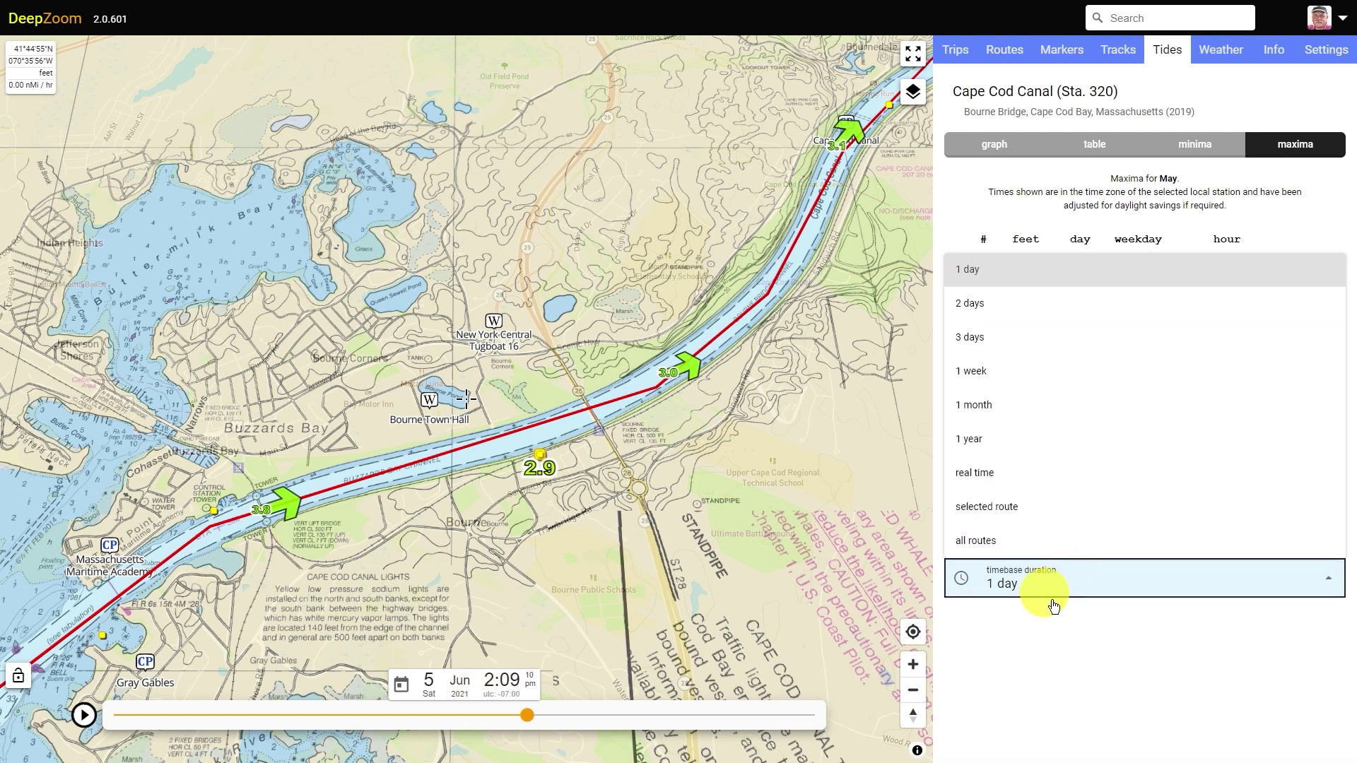
{"action": "left_click", "coordinate": [1030, 370]}
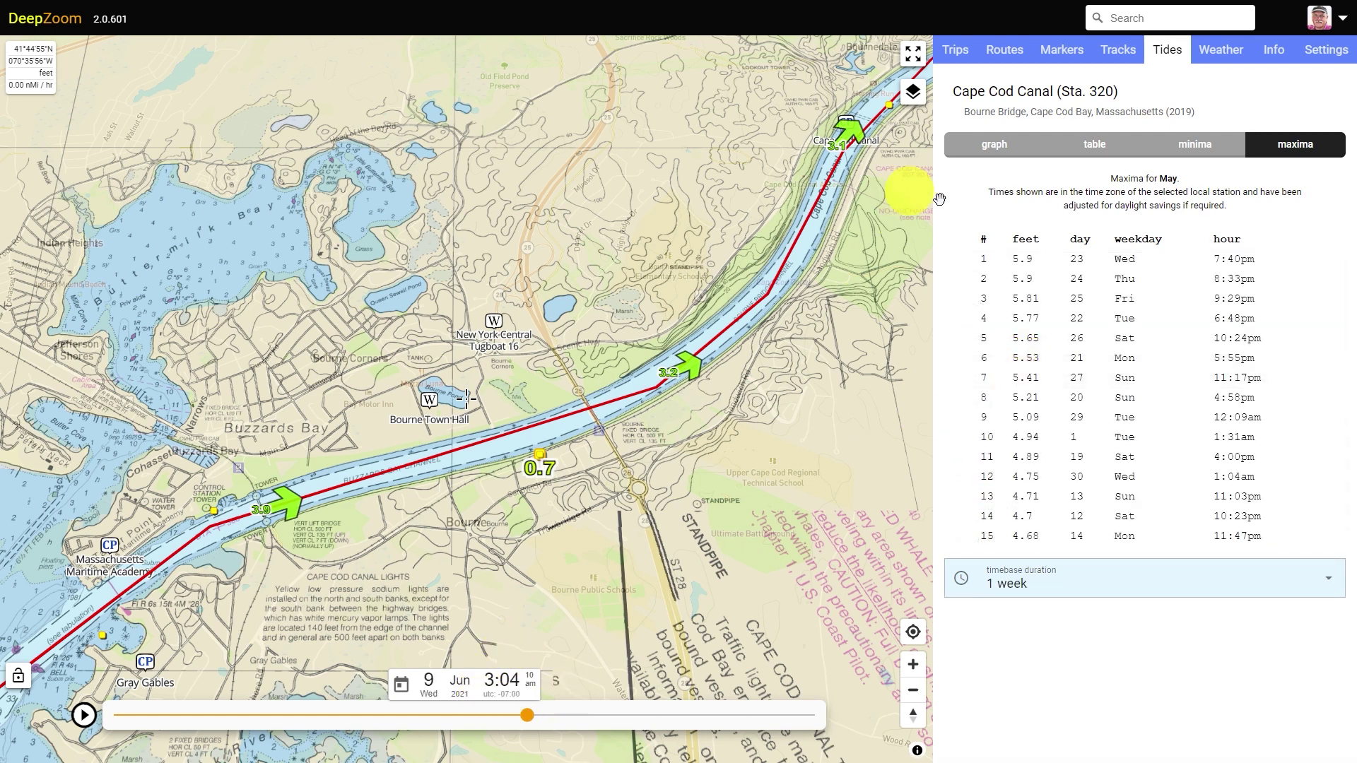
{"action": "left_click", "coordinate": [1015, 158]}
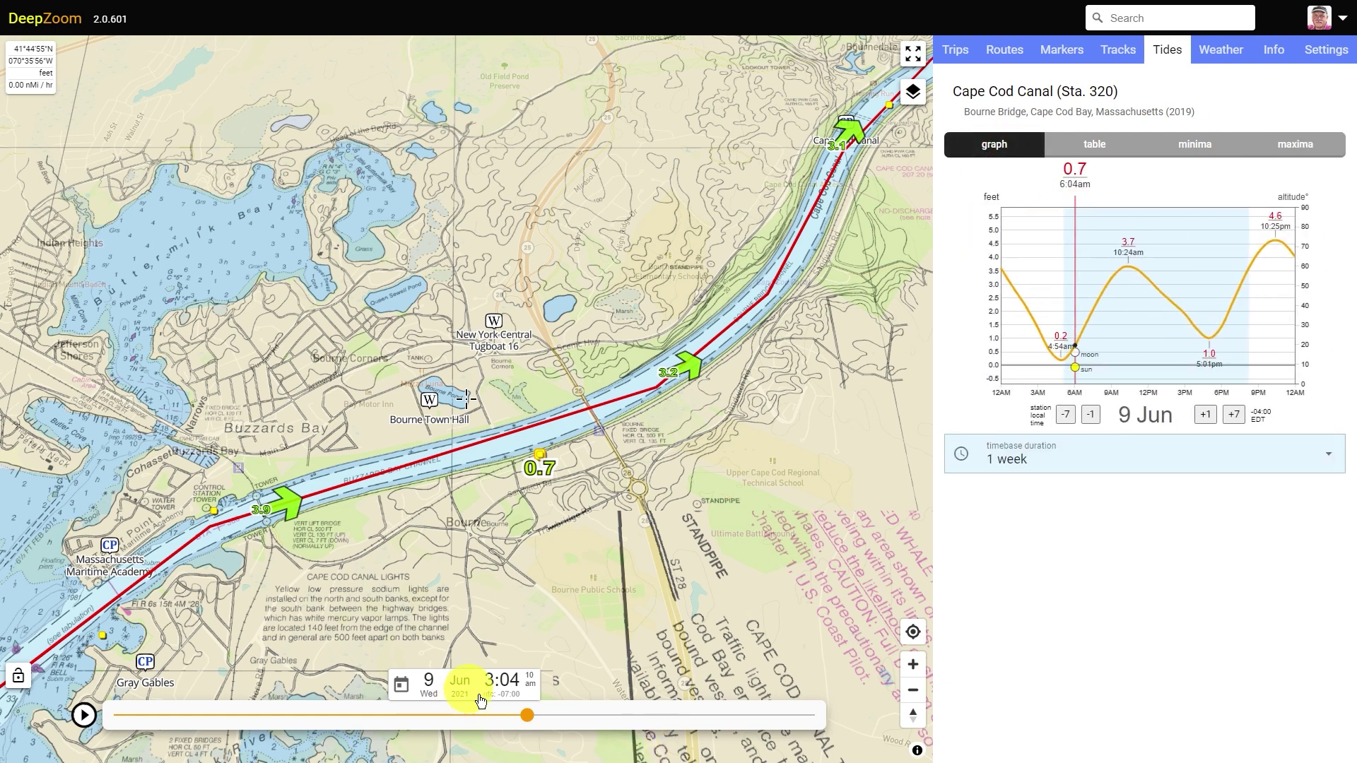
{"action": "left_click_drag", "start_coordinate": [538, 720], "coordinate": [575, 716]}
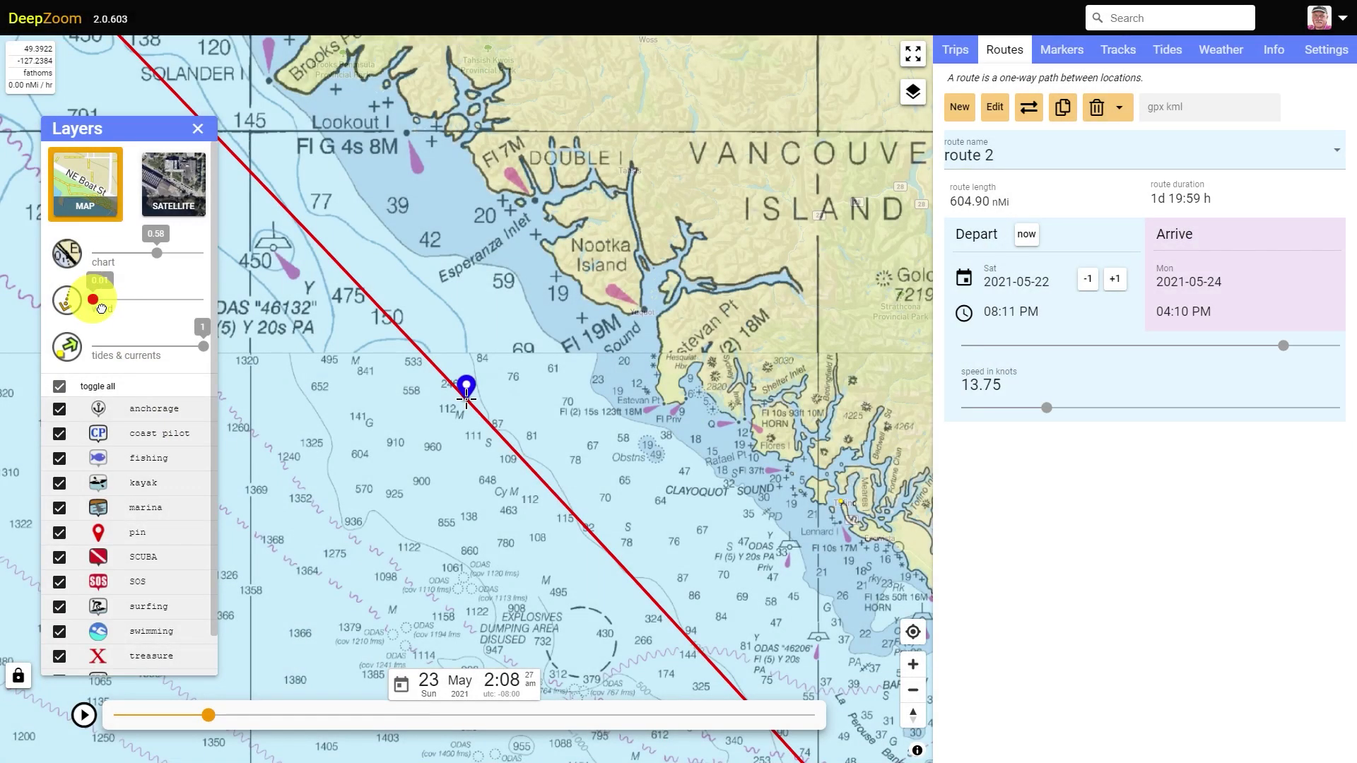
- Raise the wind layer, pan toward Clayoquot Sound, and play then pause the route 2 voyage
{"action": "left_click_drag", "start_coordinate": [101, 309], "coordinate": [215, 308]}
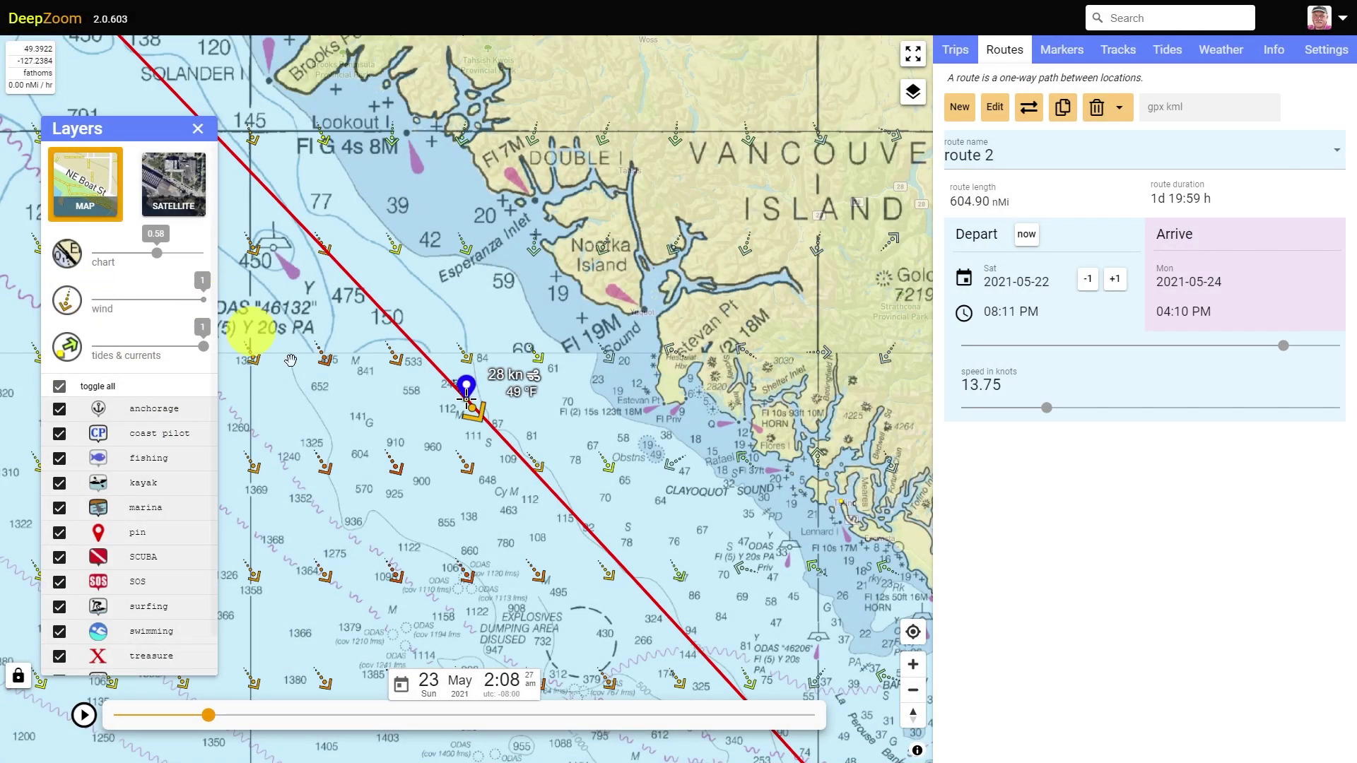
{"action": "left_click_drag", "start_coordinate": [459, 529], "coordinate": [537, 384]}
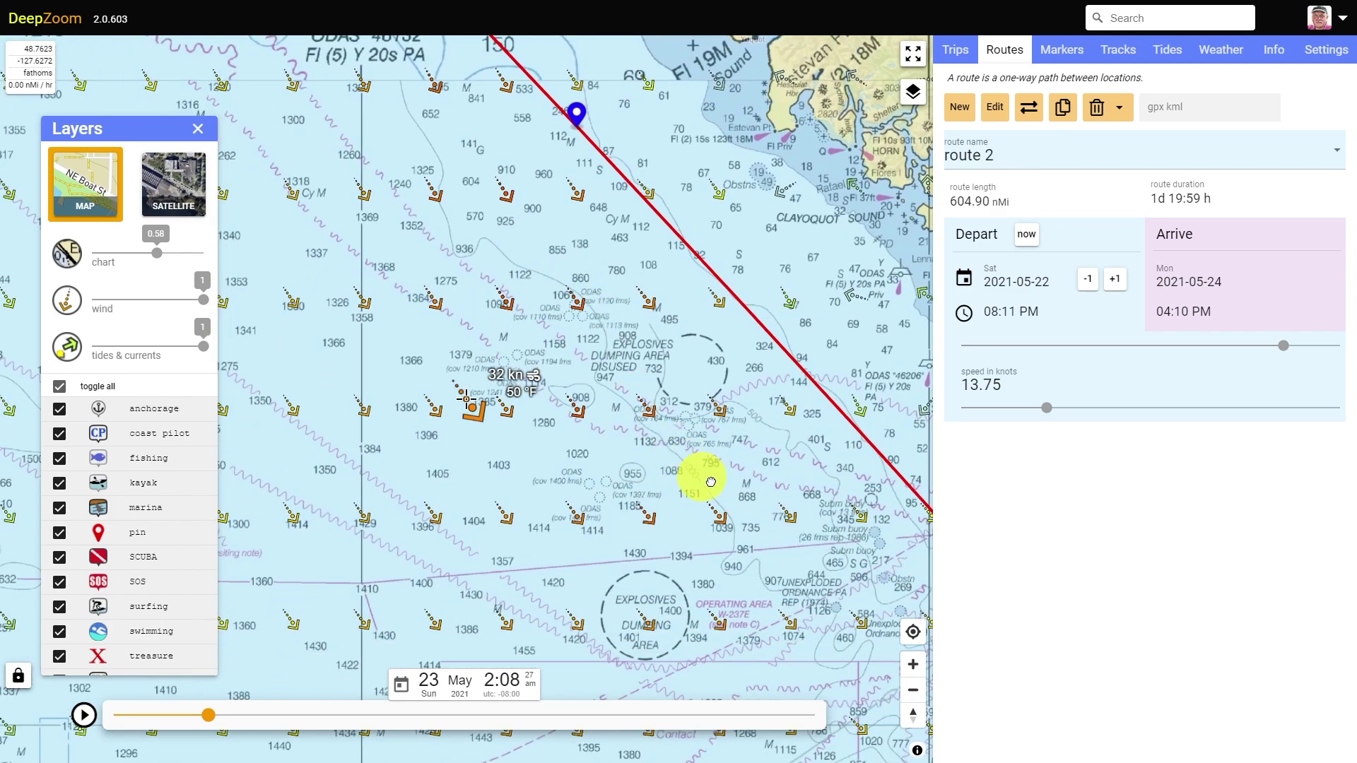
{"action": "left_click_drag", "start_coordinate": [711, 481], "coordinate": [468, 719]}
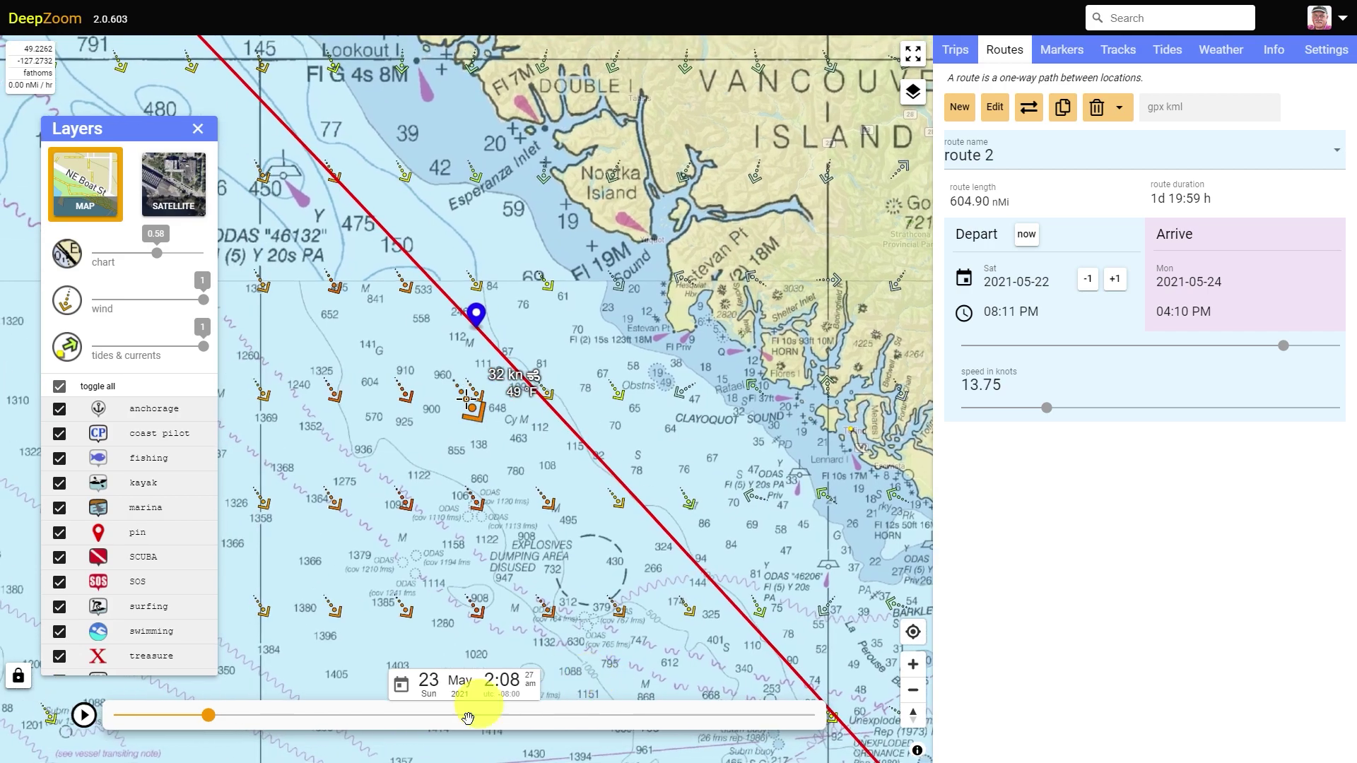
{"action": "left_click", "coordinate": [86, 720]}
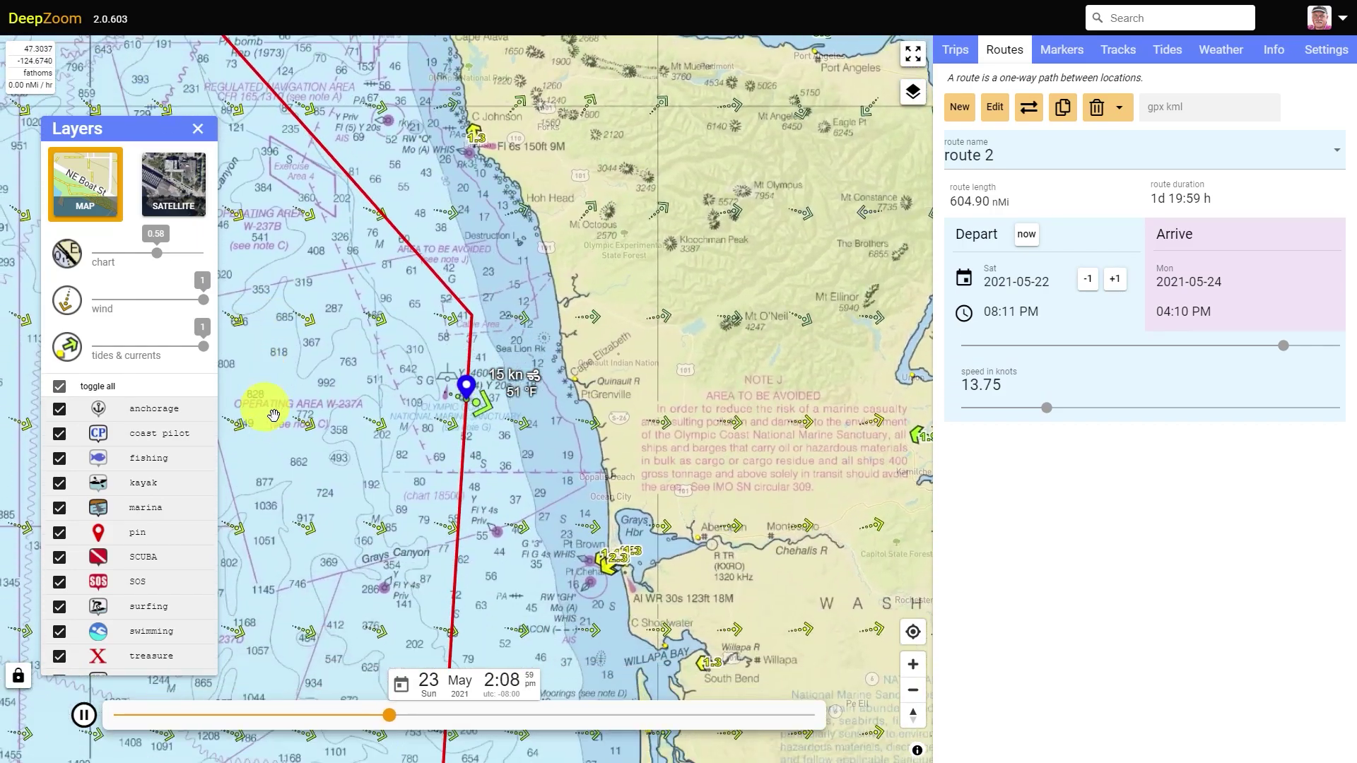
{"action": "left_click", "coordinate": [83, 715]}
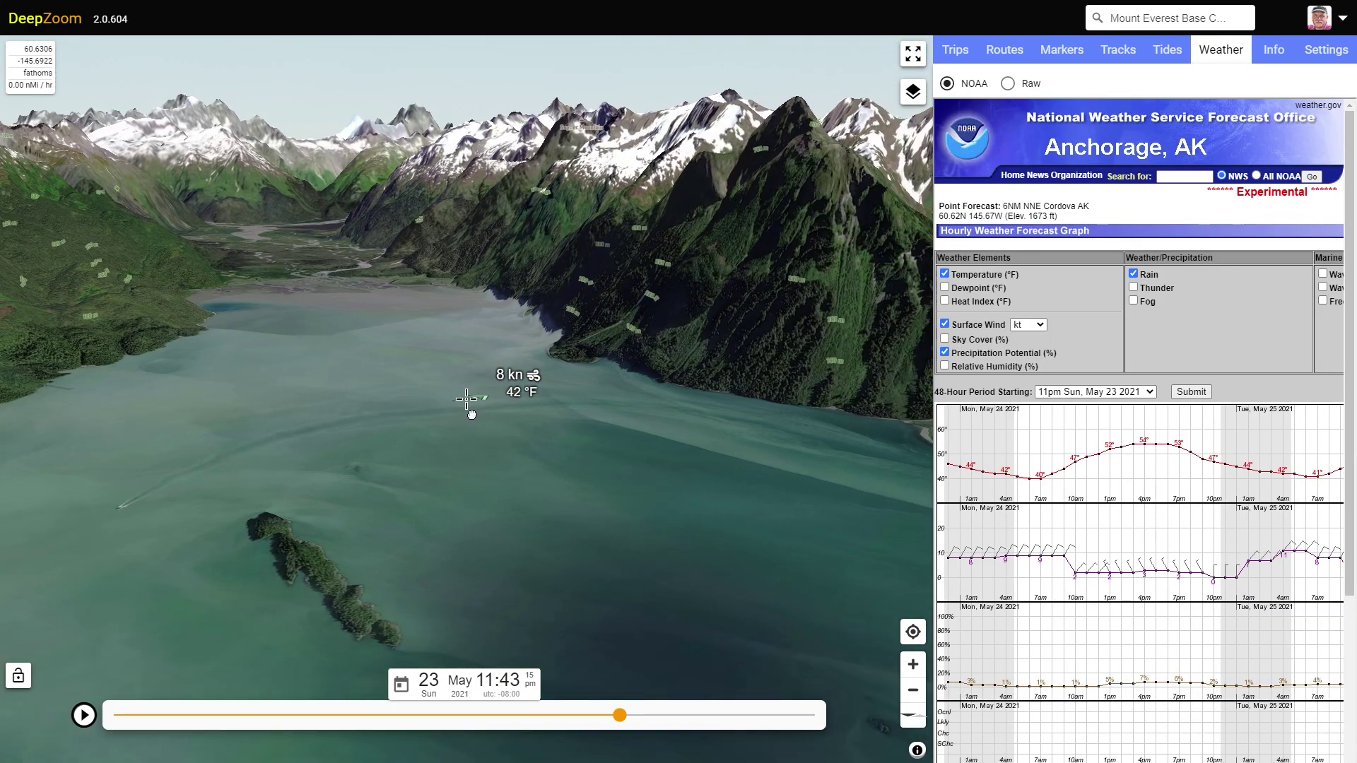
{"action": "left_click_drag", "start_coordinate": [472, 414], "coordinate": [388, 394]}
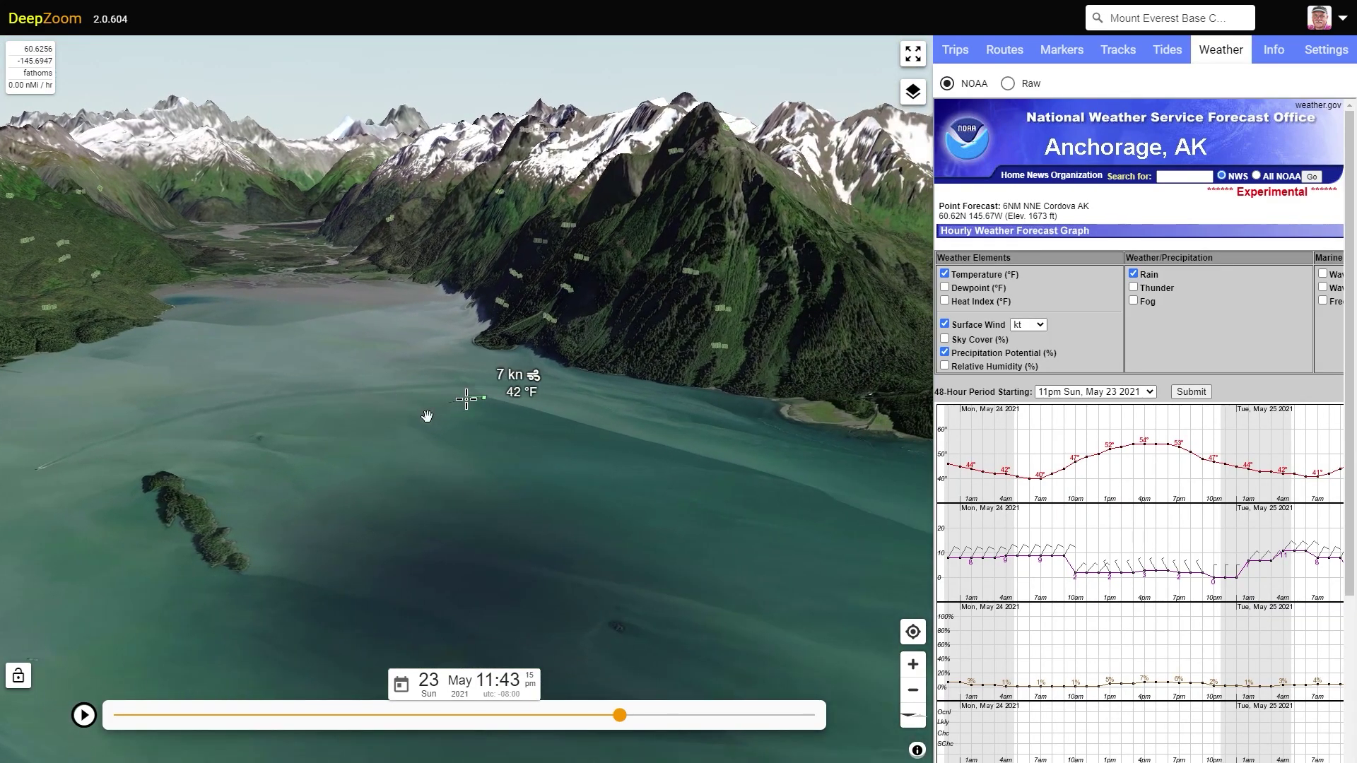
- Pan the 3-D fjord view near Cordova, AK so the NOAA hourly forecast updates
{"action": "left_click_drag", "start_coordinate": [638, 474], "coordinate": [400, 433]}
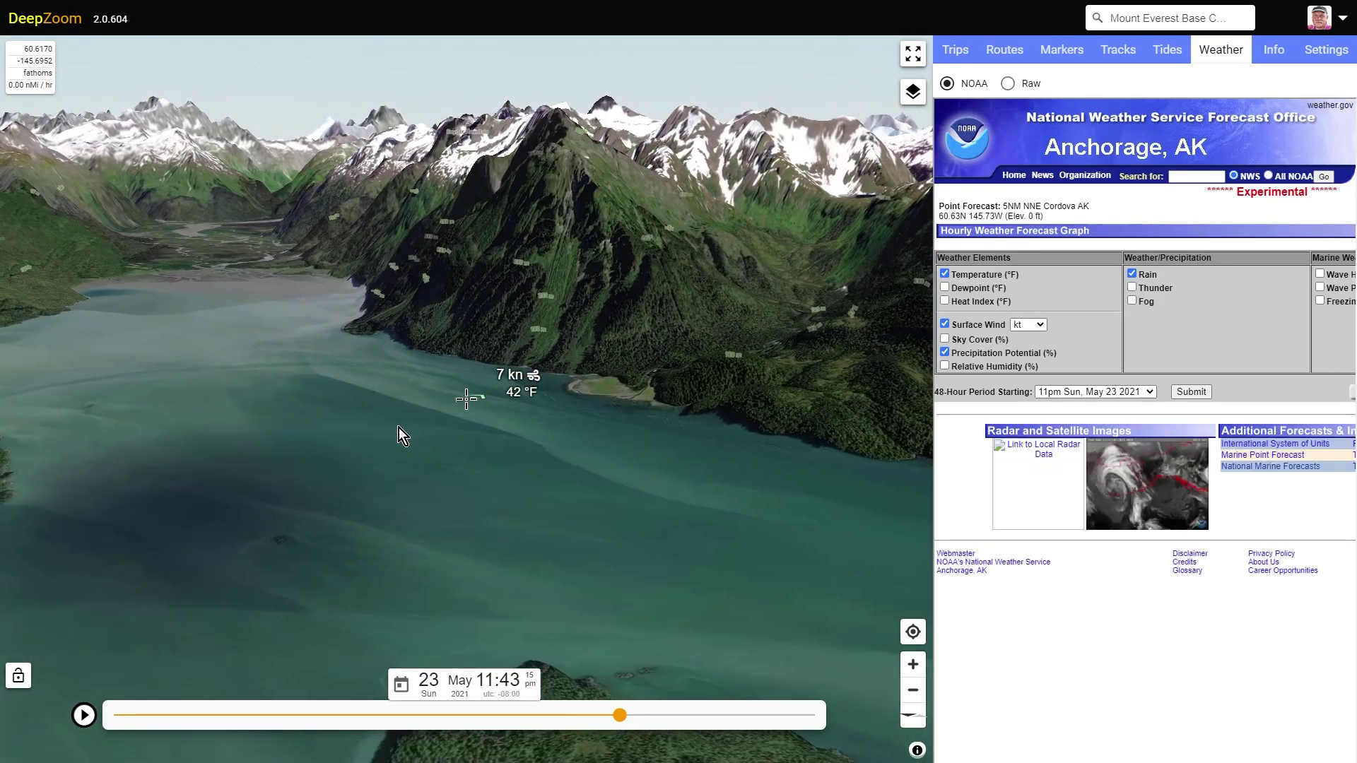
{"action": "left_click_drag", "start_coordinate": [639, 507], "coordinate": [379, 425]}
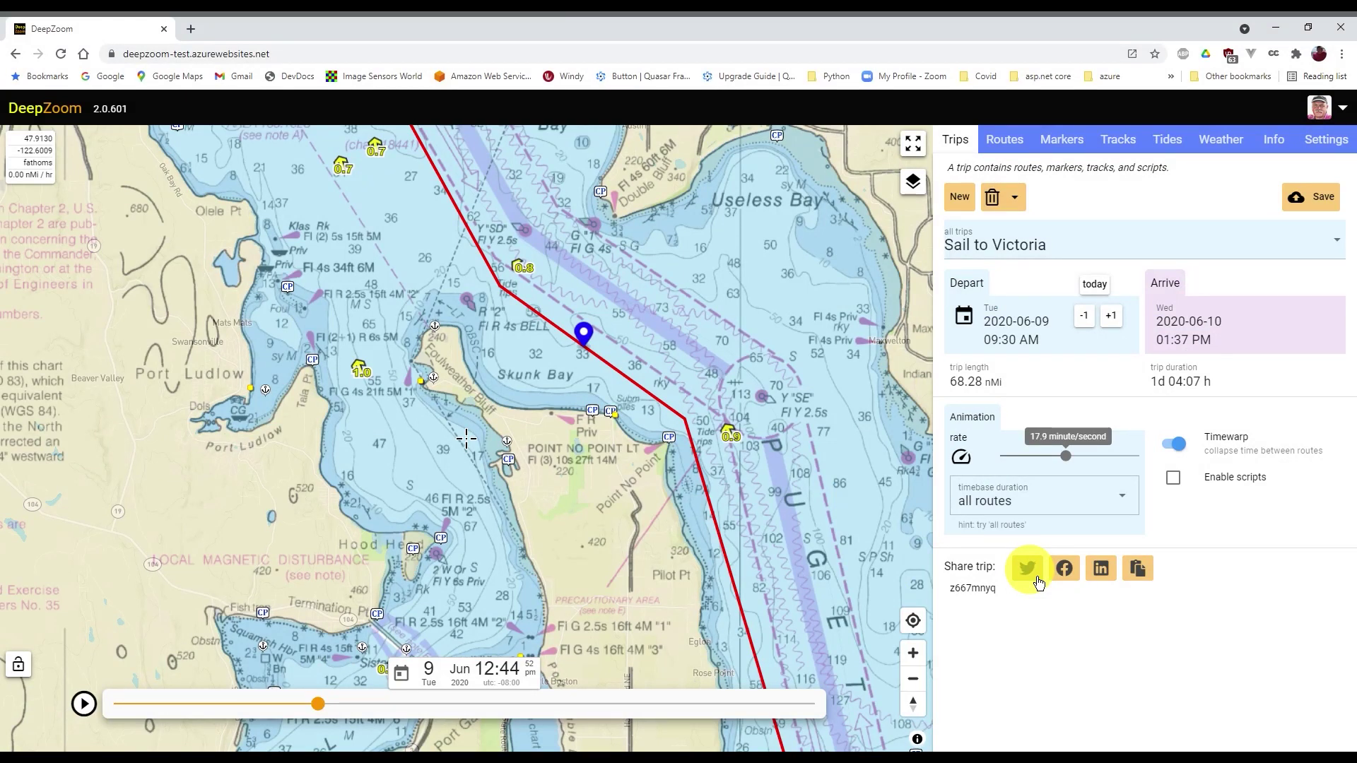
- Draft a Twitter share of Sail to Victoria, copy its link, and open the trip's Script editor
{"action": "left_click", "coordinate": [1033, 573]}
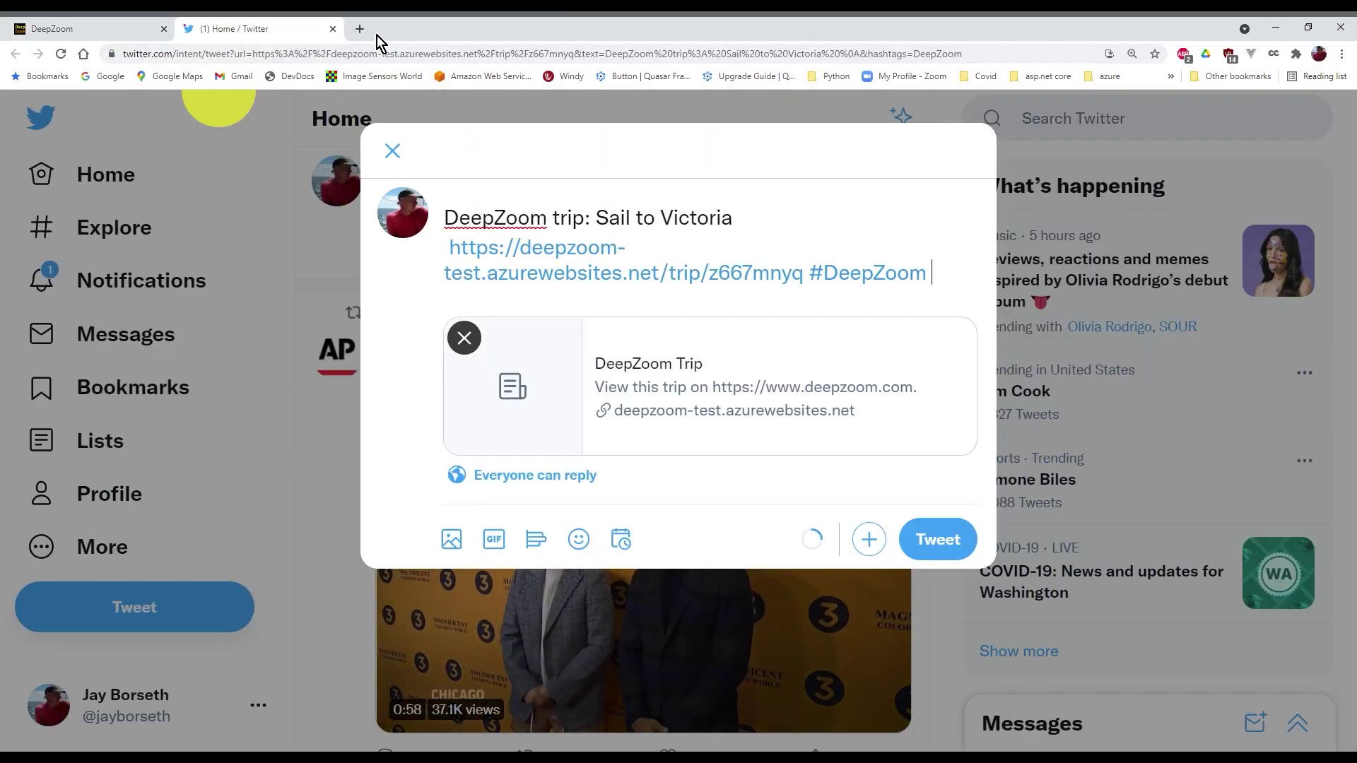
{"action": "left_click", "coordinate": [333, 28]}
{"action": "left_click", "coordinate": [1139, 576]}
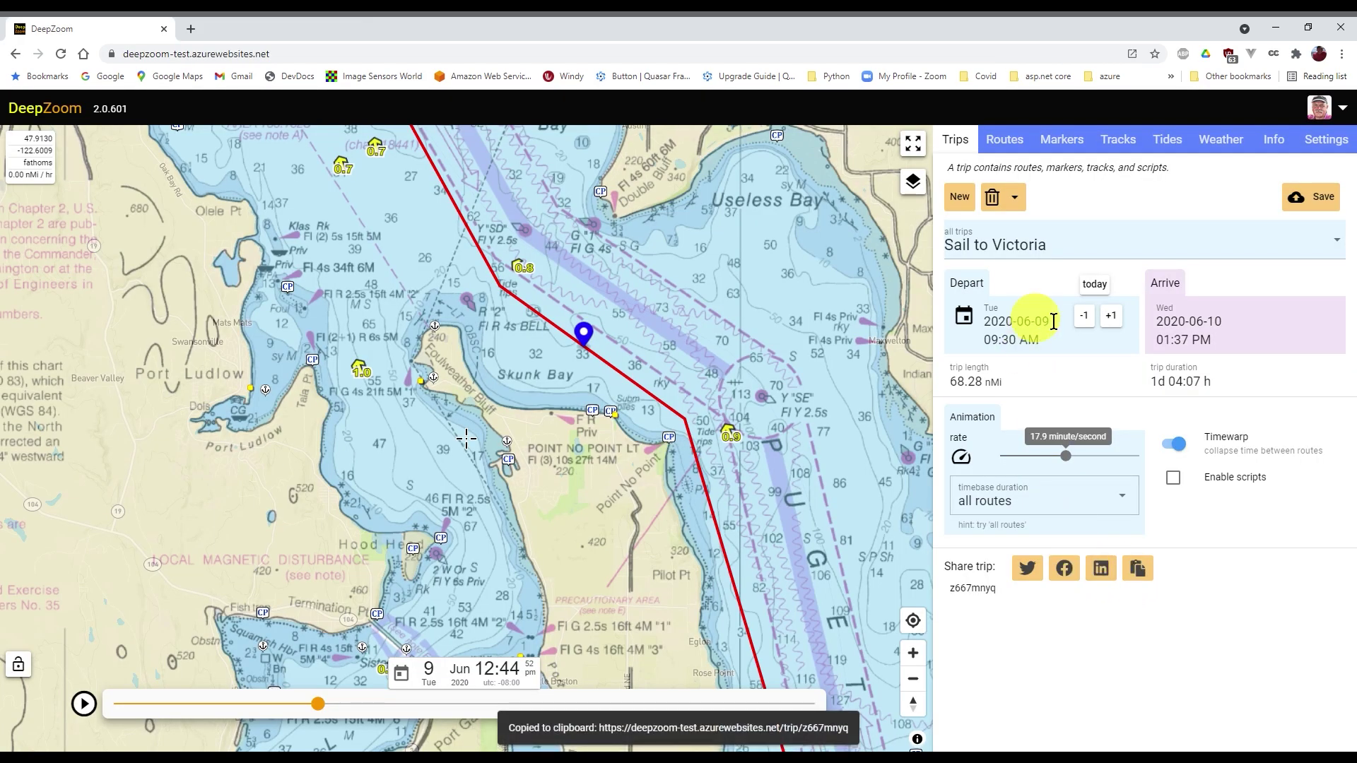
{"action": "left_click", "coordinate": [1345, 120]}
{"action": "left_click", "coordinate": [1321, 247]}
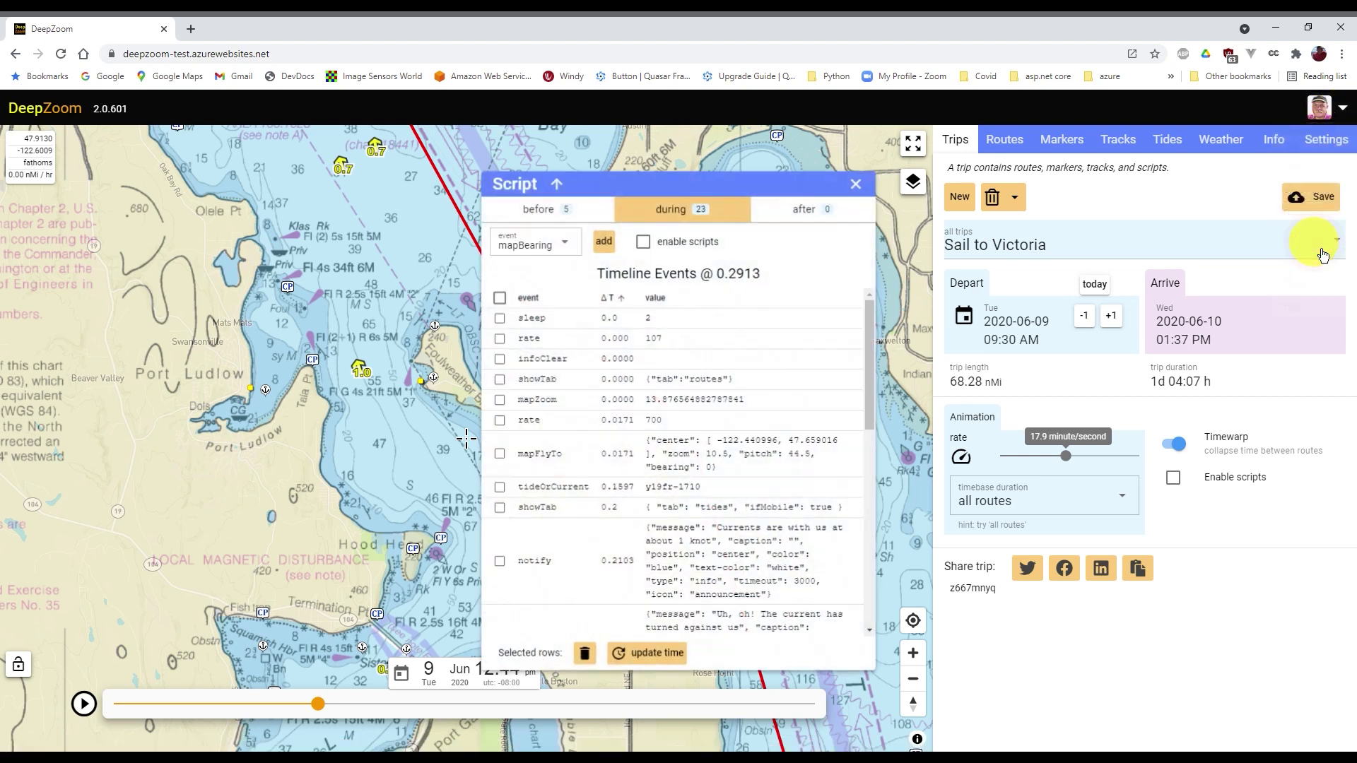